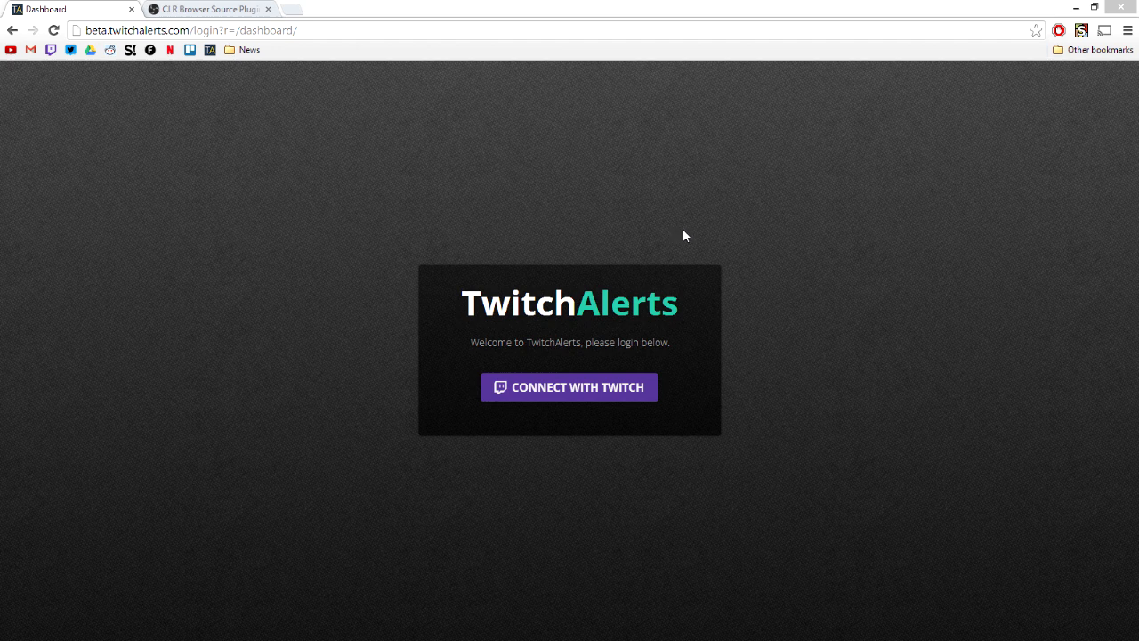
Show the CLR Browser Source Plugin page and open the downloaded CLRBrowserSourcePlugin64Mark2.7z archive from the desktop.
click(218, 9)
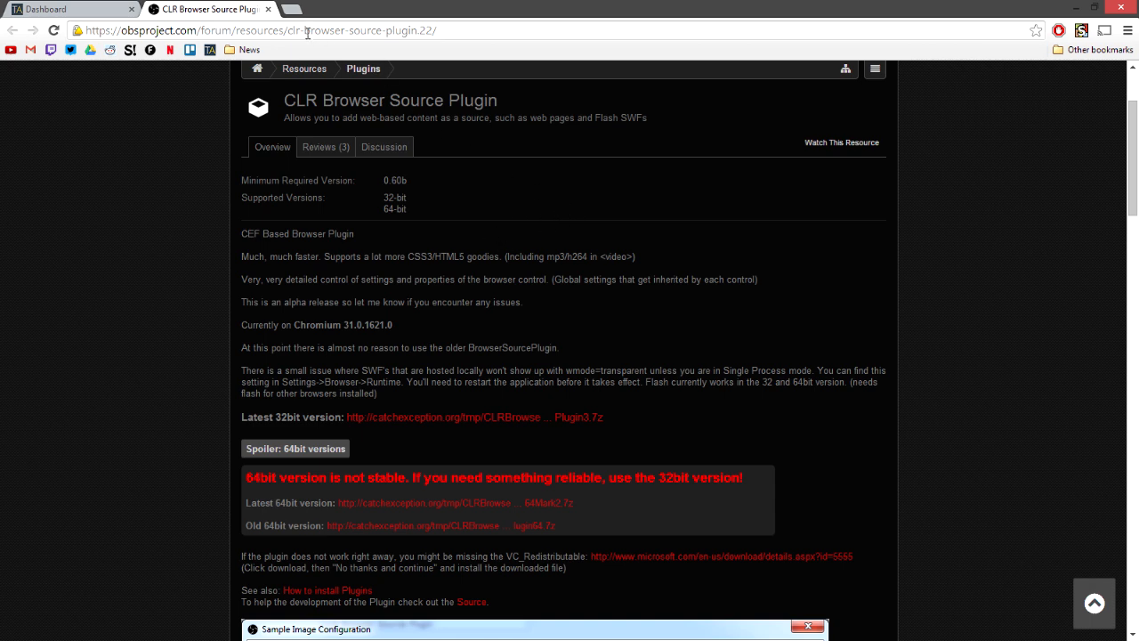
drag(435, 3, 539, 128)
double_click(34, 95)
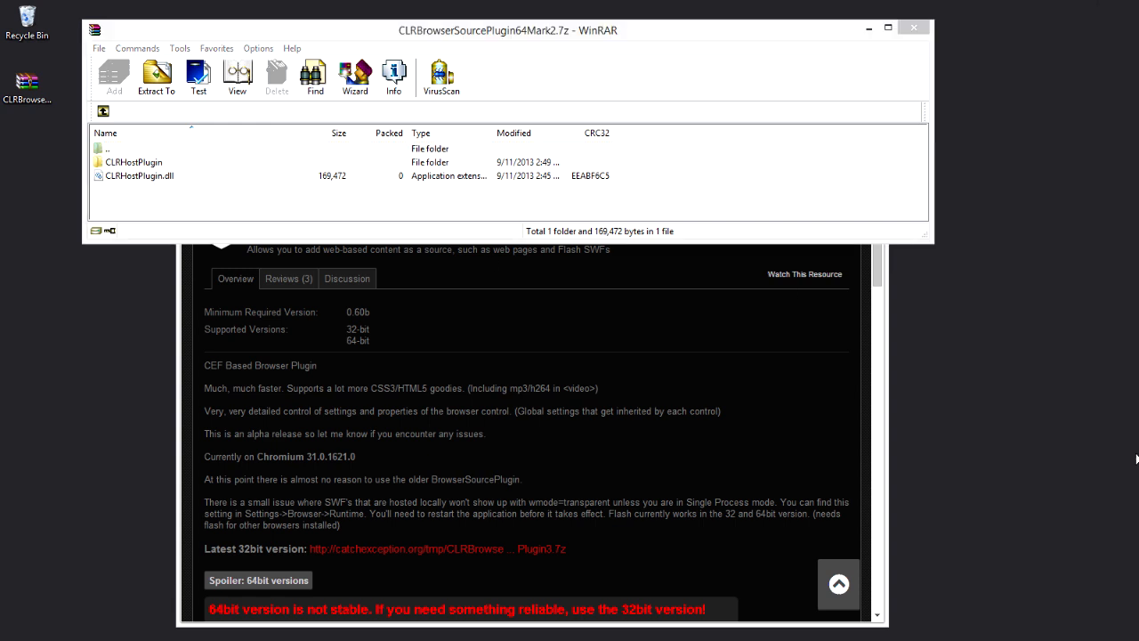
View the OBS installation's plugins folder beside the plugin archive, and close both the folder and the archive.
drag(1138, 108, 464, 111)
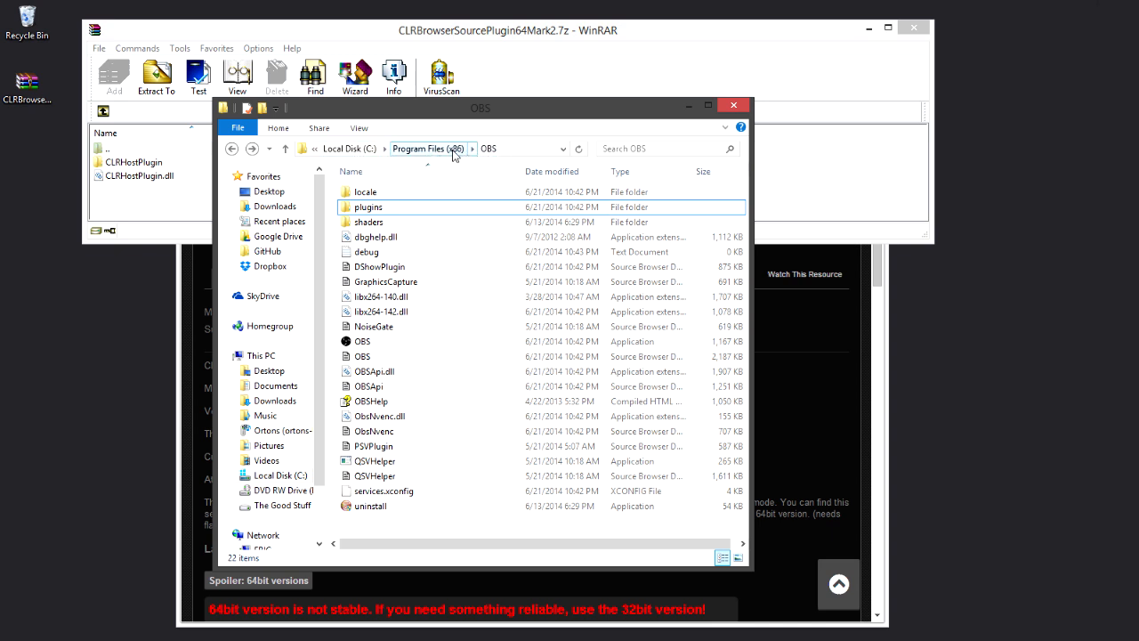
double_click(374, 212)
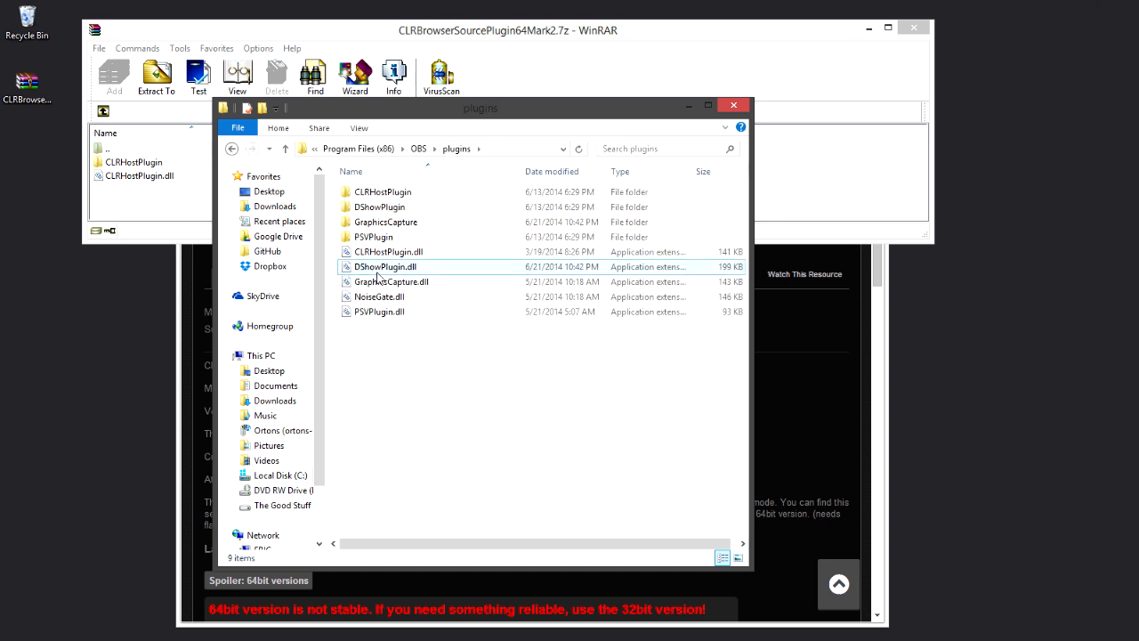
drag(148, 197, 290, 188)
click(445, 365)
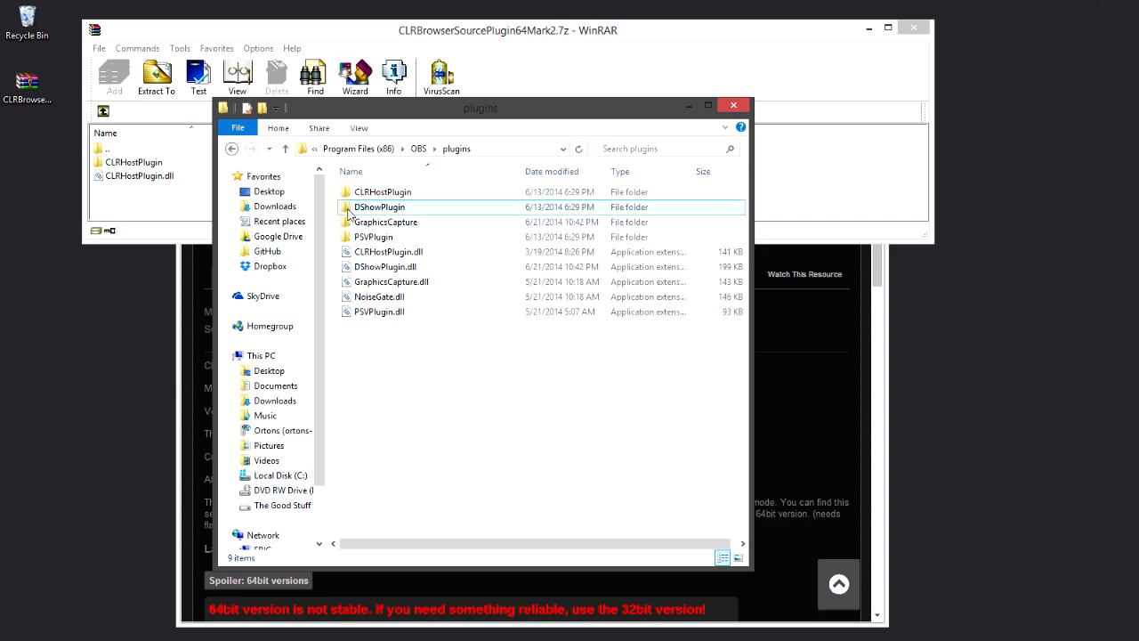
click(926, 30)
click(732, 106)
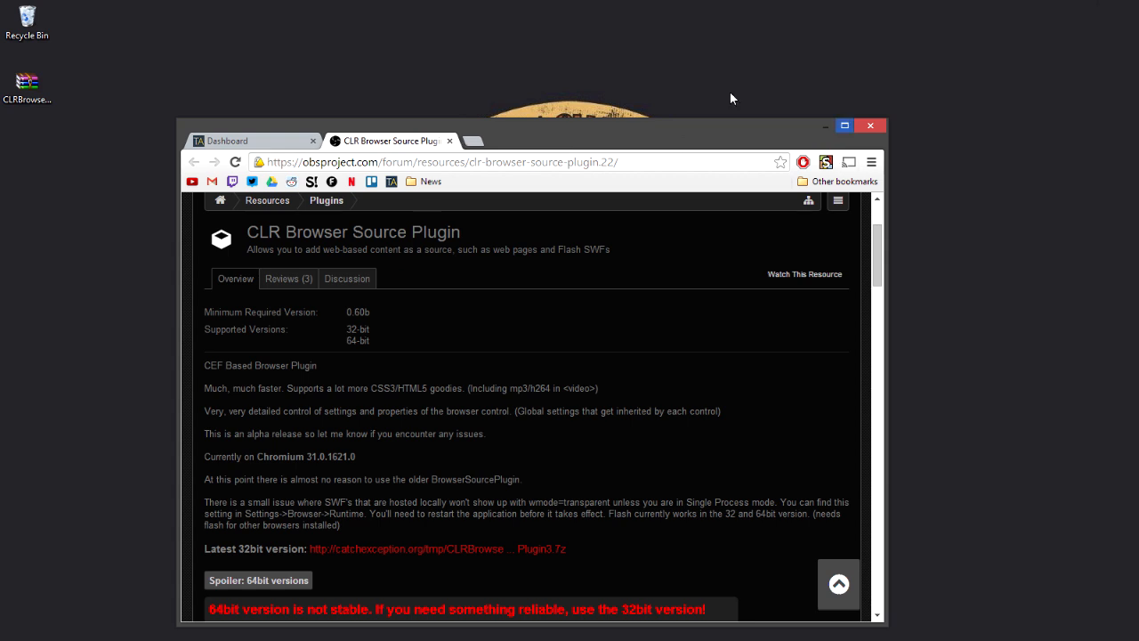
Close the plugin page, maximise the browser window and log in to the TwitchAlerts beta by connecting with Twitch.
click(450, 141)
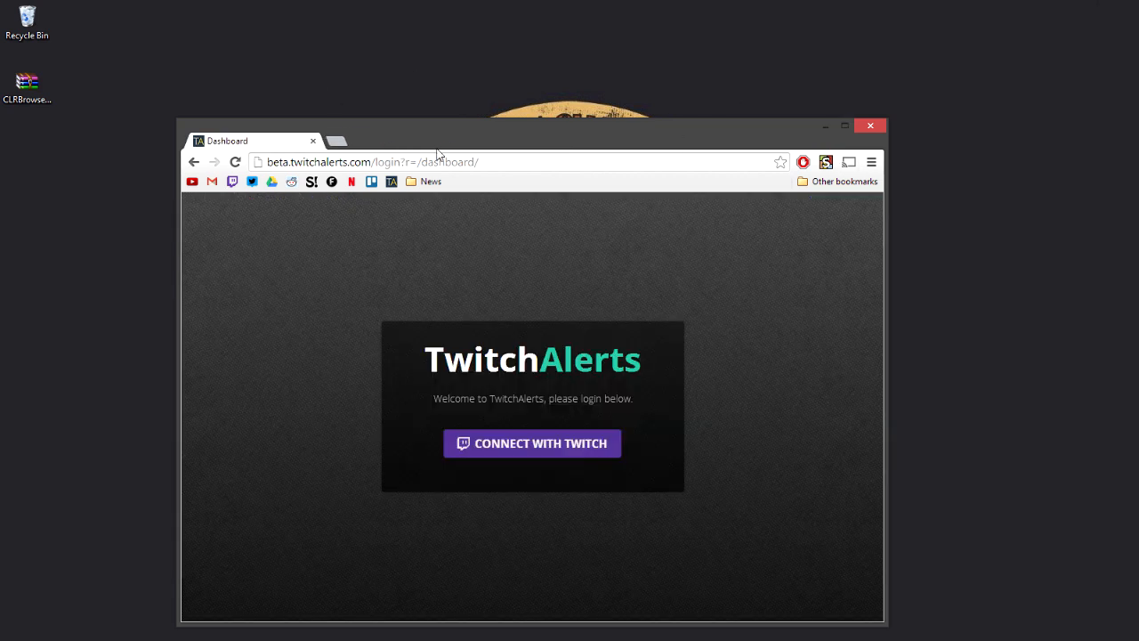
drag(391, 149, 393, 2)
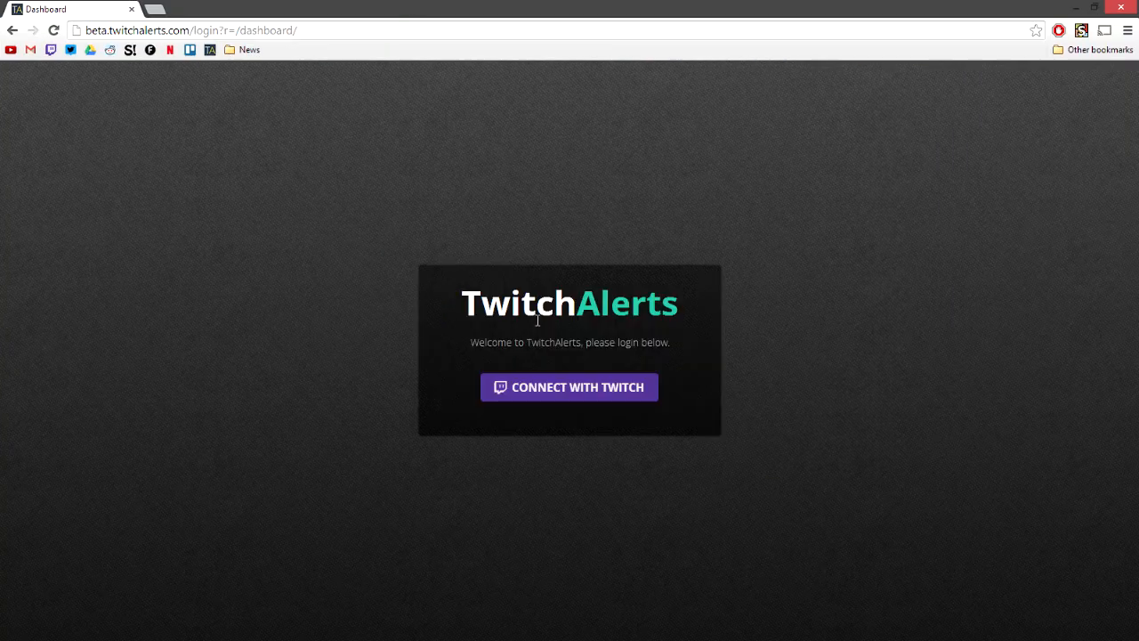
drag(108, 36, 212, 33)
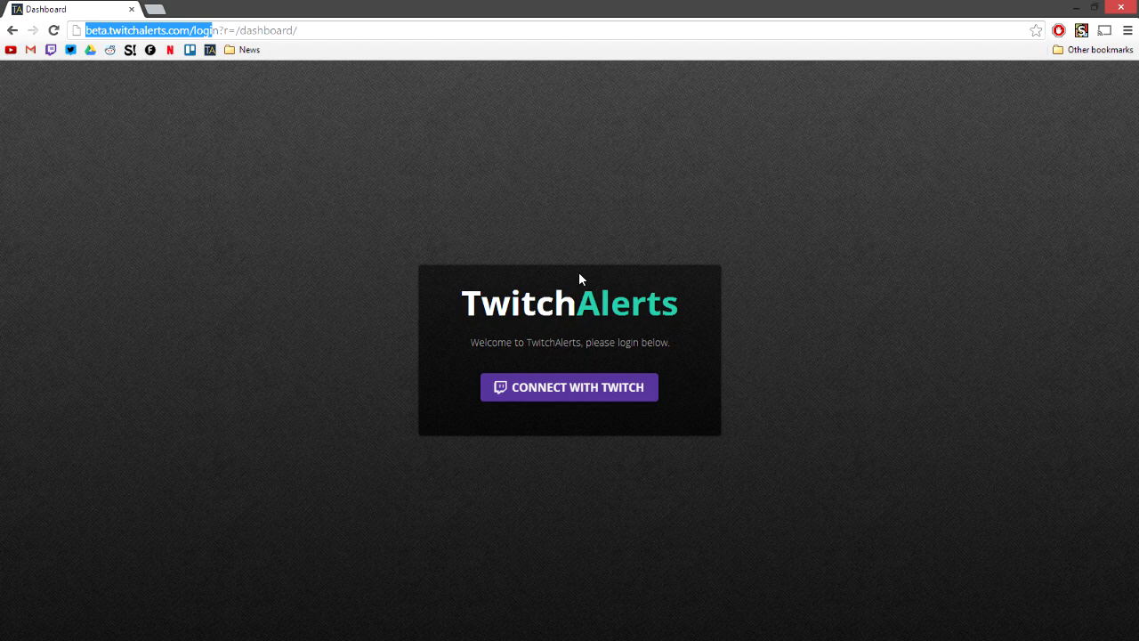
click(521, 402)
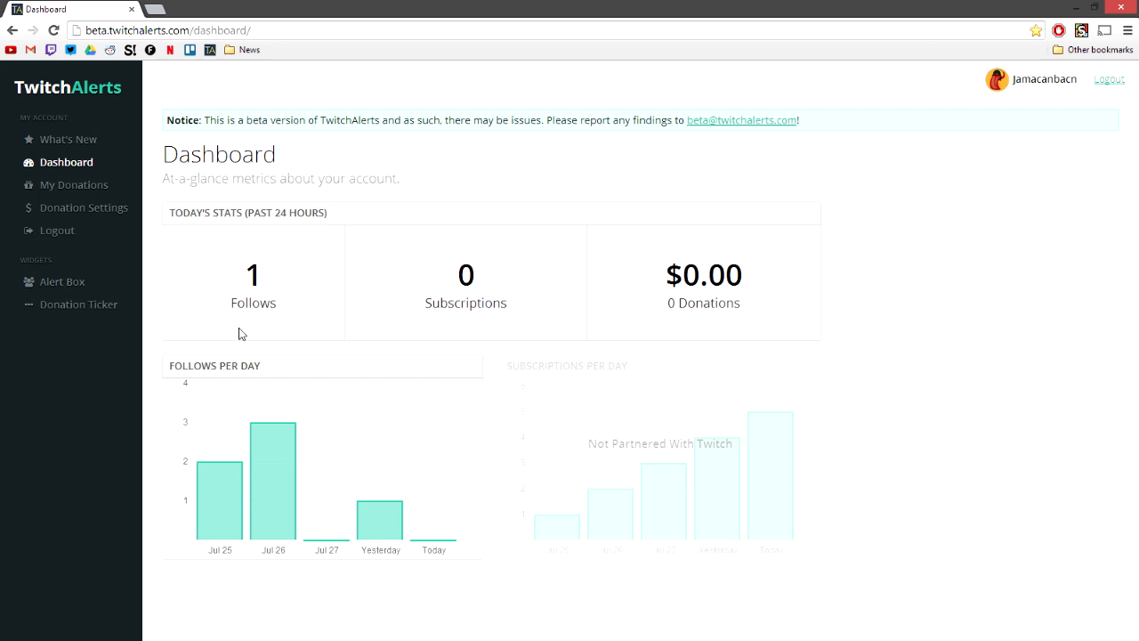
Review the follows statistics on the dashboard and the received donations on the My Donations page.
drag(187, 310, 300, 301)
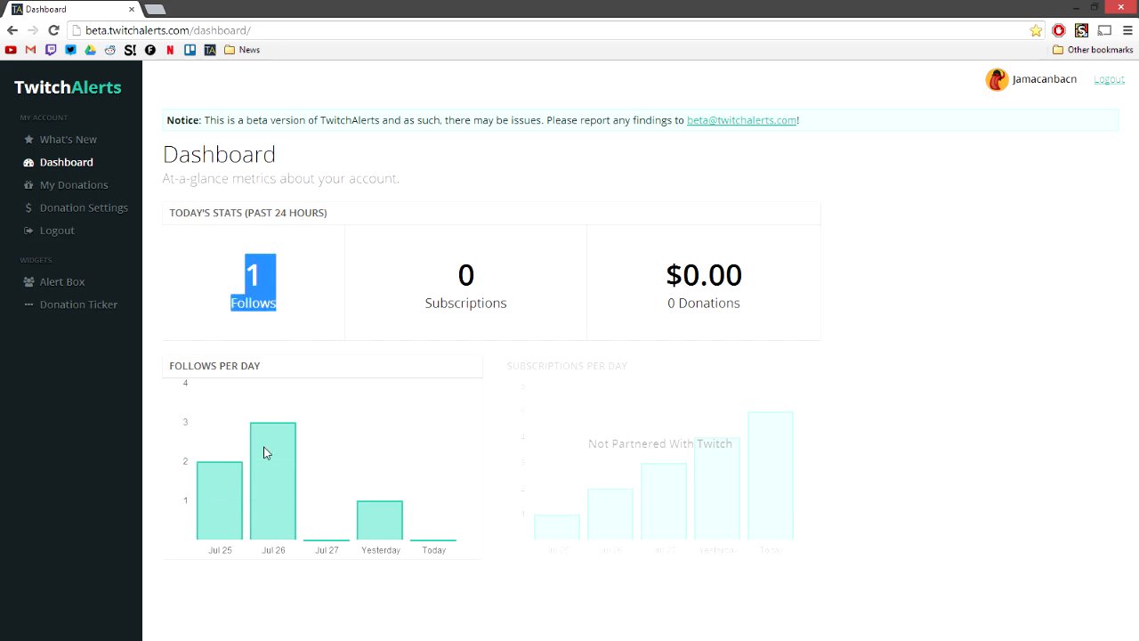
click(407, 307)
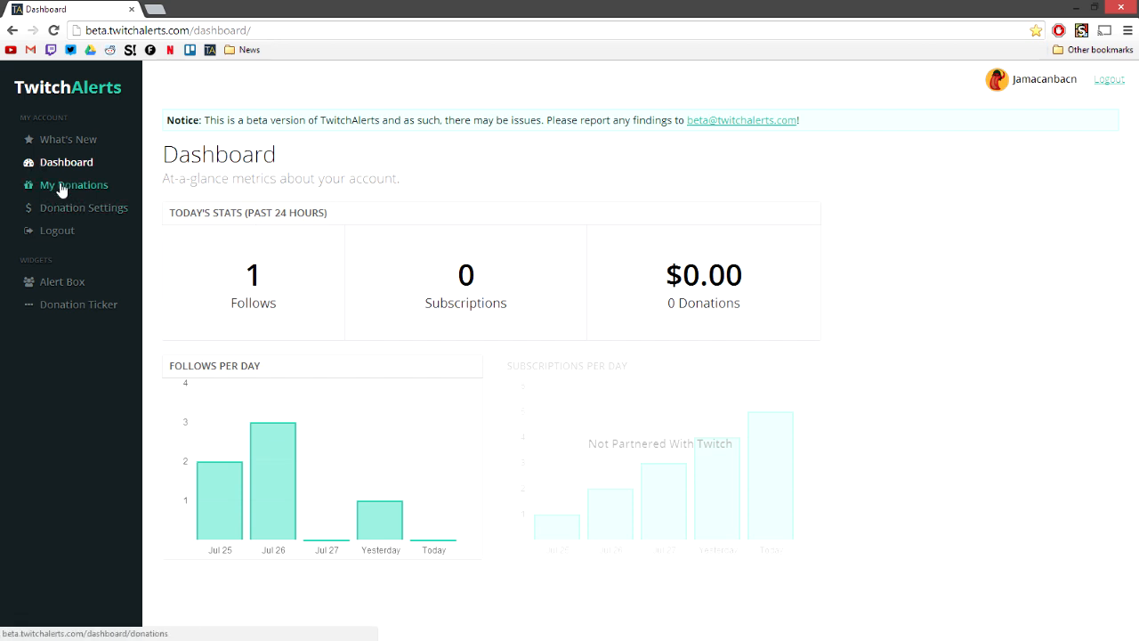
click(101, 189)
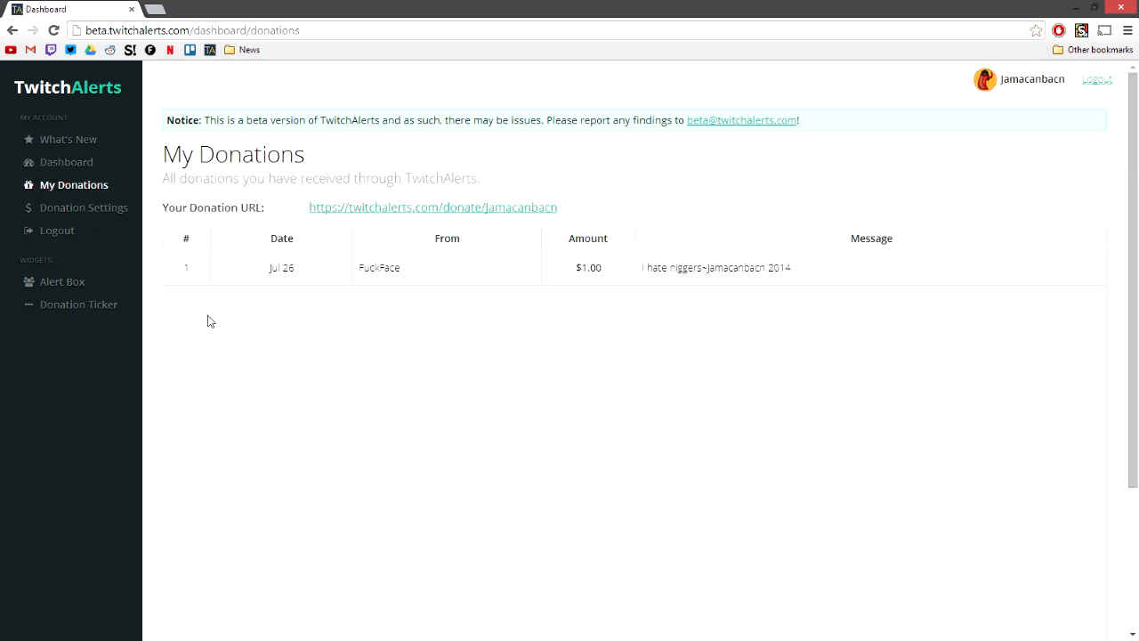
drag(232, 282, 897, 267)
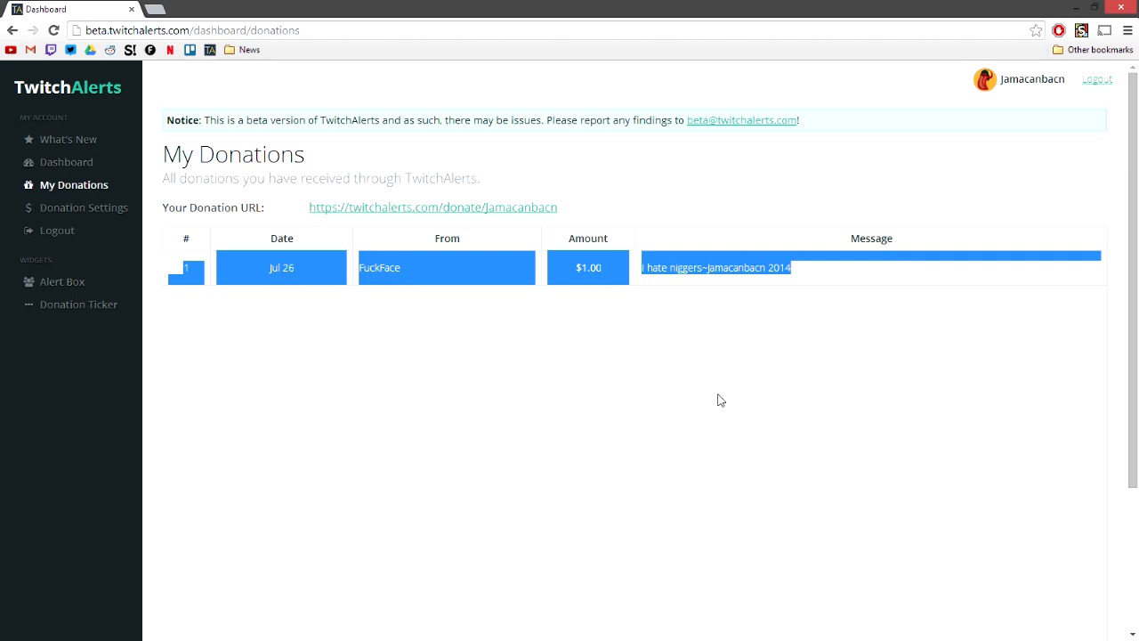
click(347, 345)
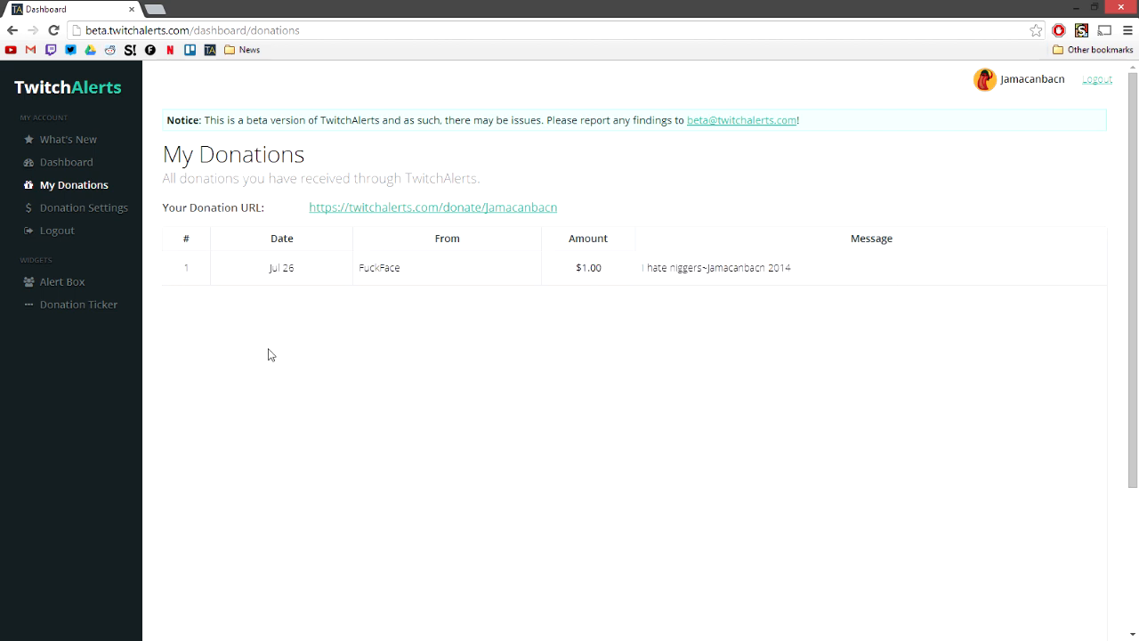
Open Donation Settings, inspect the PayPal email field in the main TwitchAlerts app's donation settings, and close that app without saving.
click(83, 208)
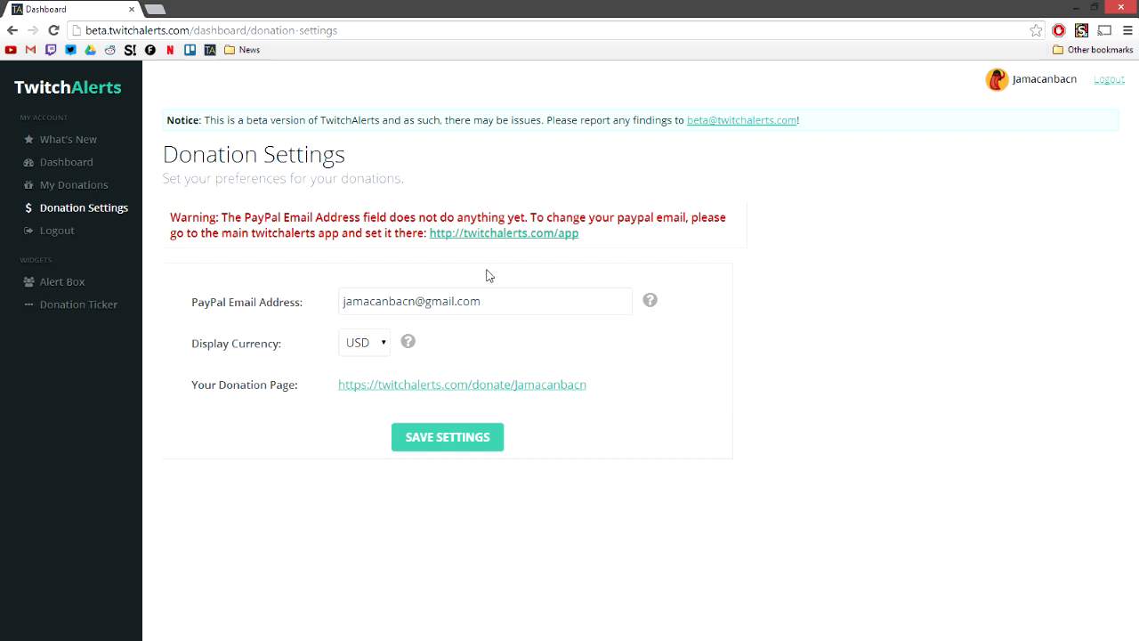
middle_click(531, 238)
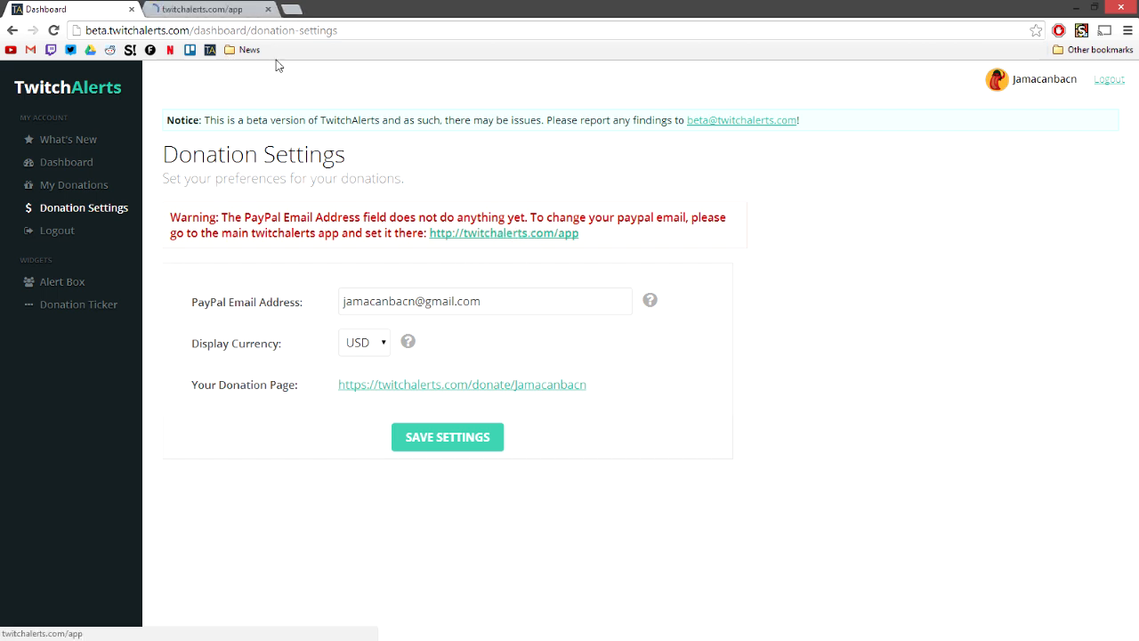
click(216, 8)
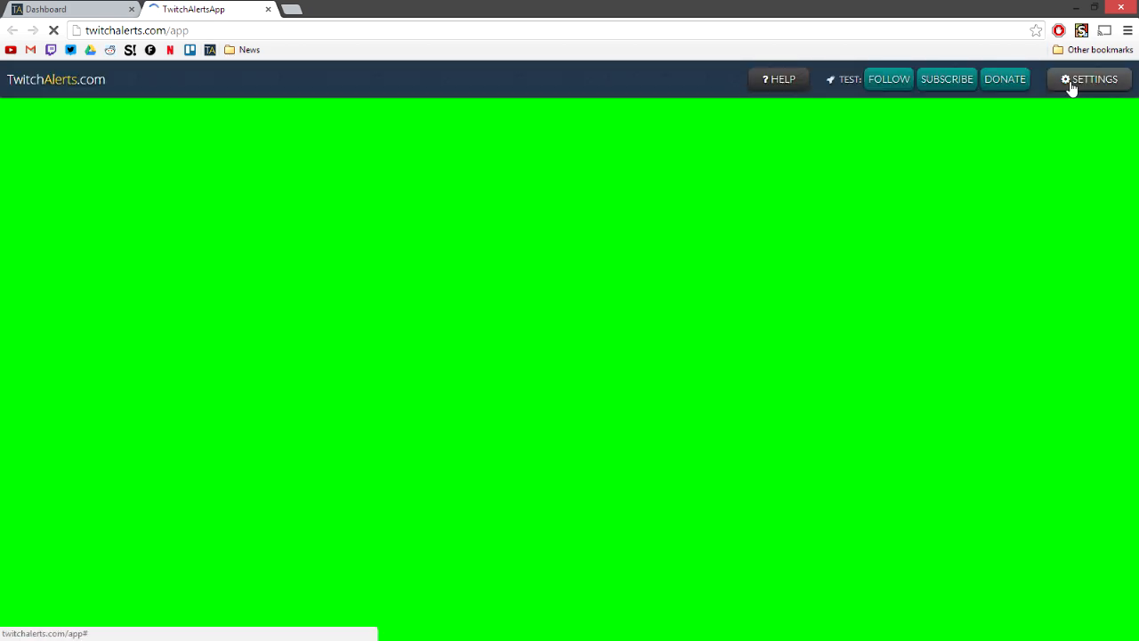
click(1072, 81)
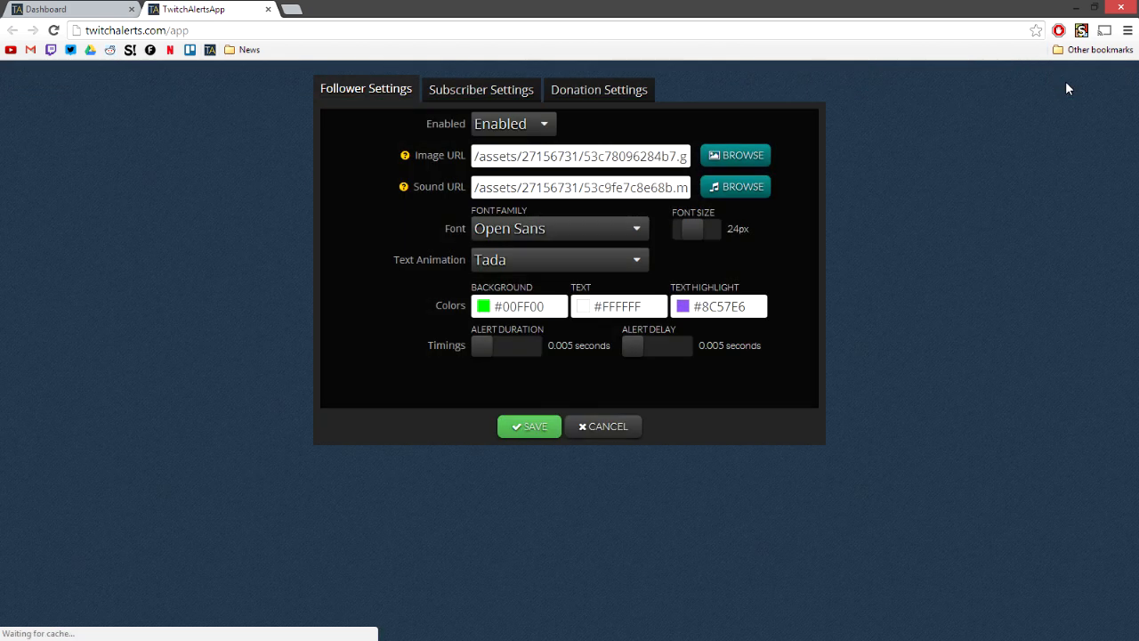
click(591, 90)
drag(654, 156, 476, 157)
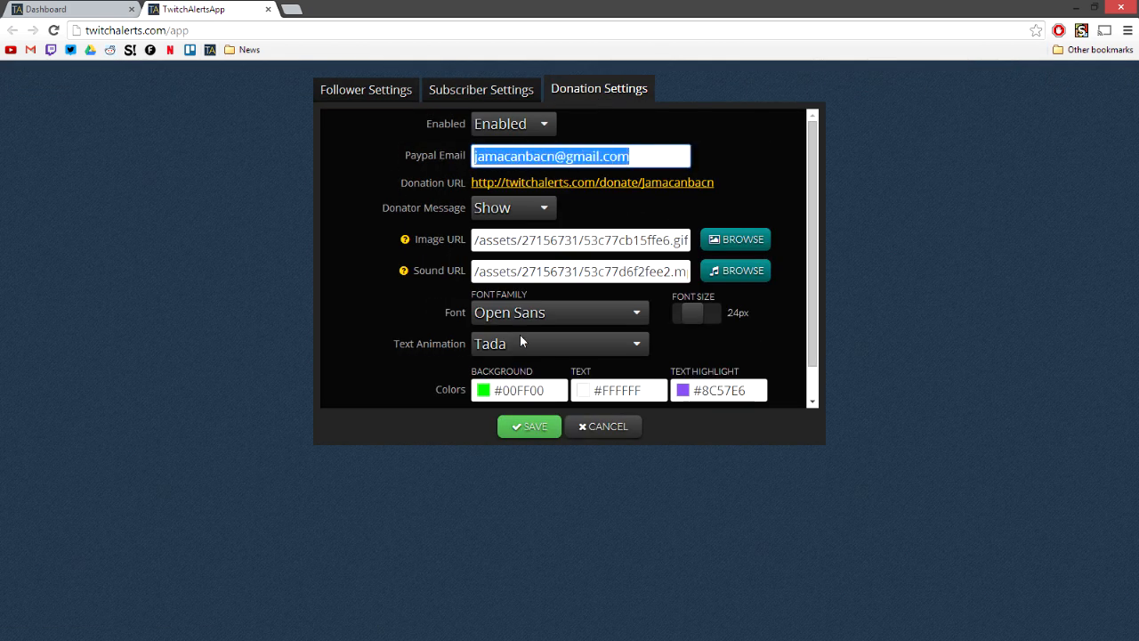
click(602, 428)
click(80, 9)
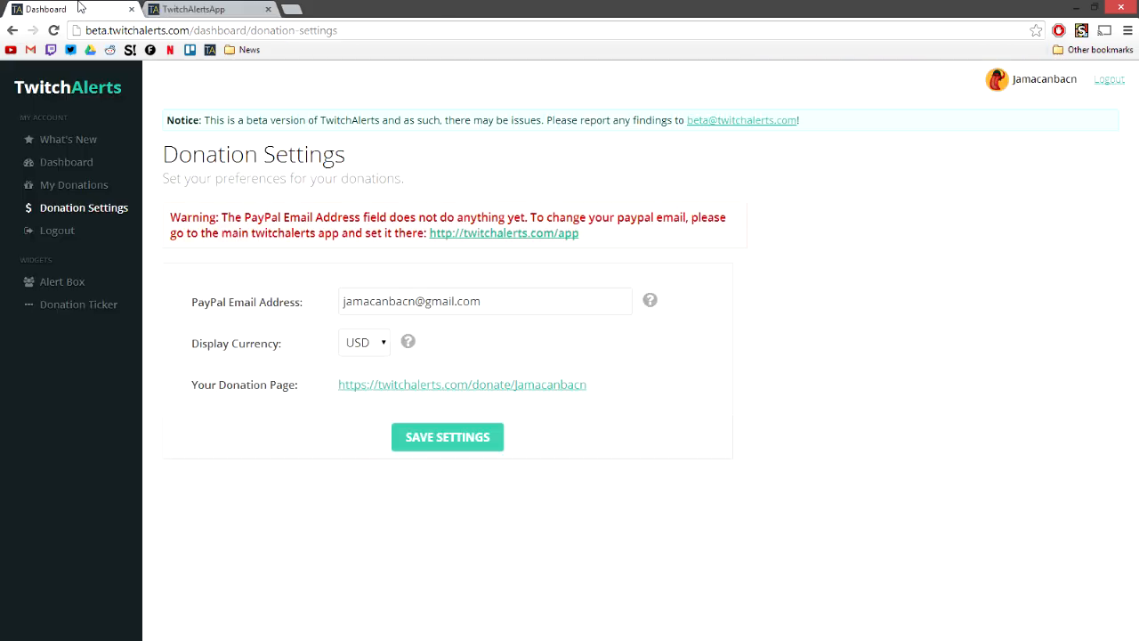
click(268, 10)
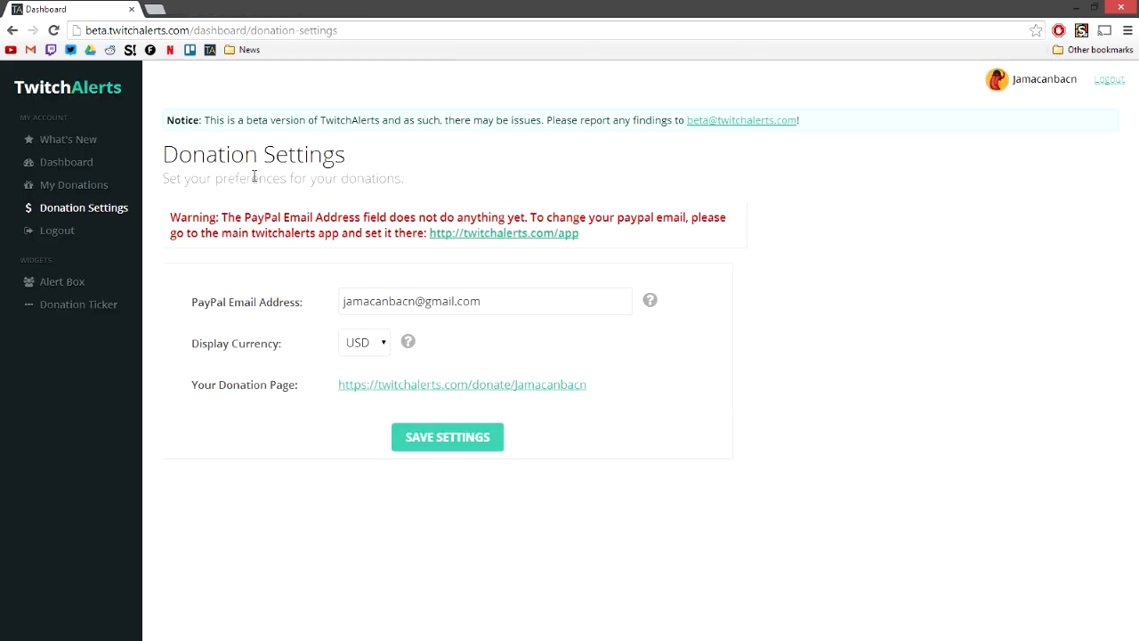
Open the Alert Box widget page, launch the alert box in its own window and minimise that window.
click(71, 282)
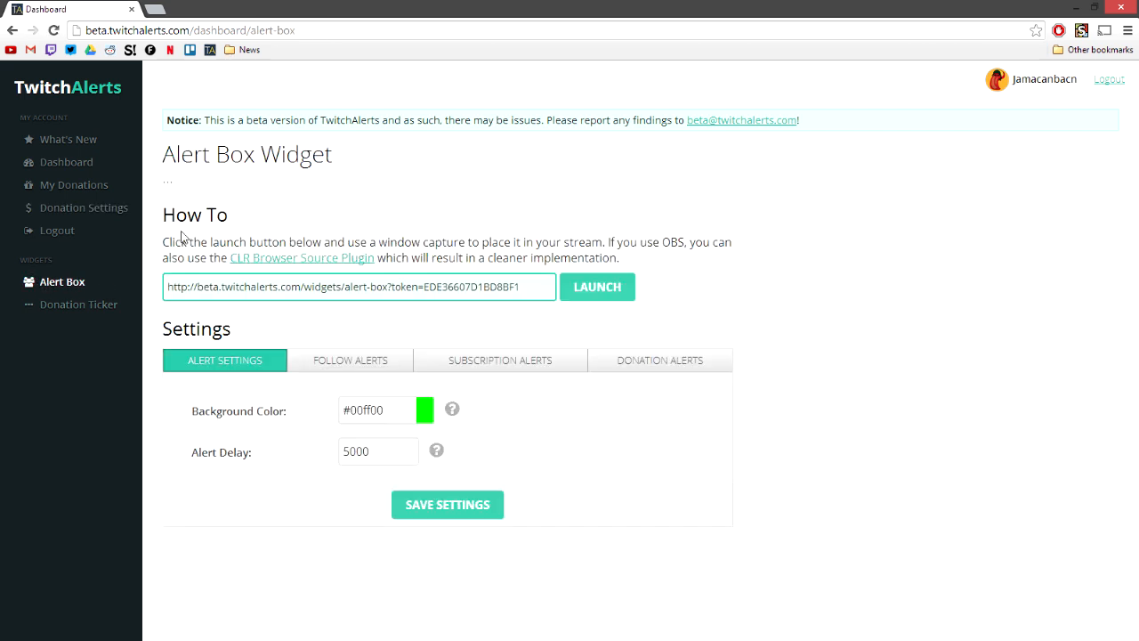
drag(180, 244, 765, 241)
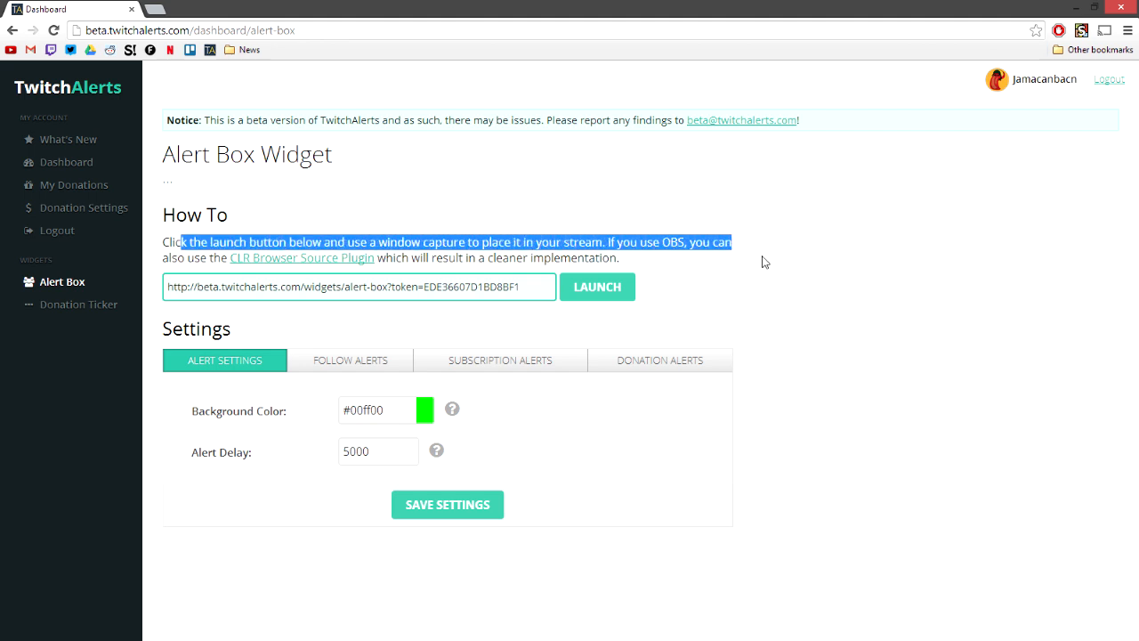
drag(515, 287, 158, 301)
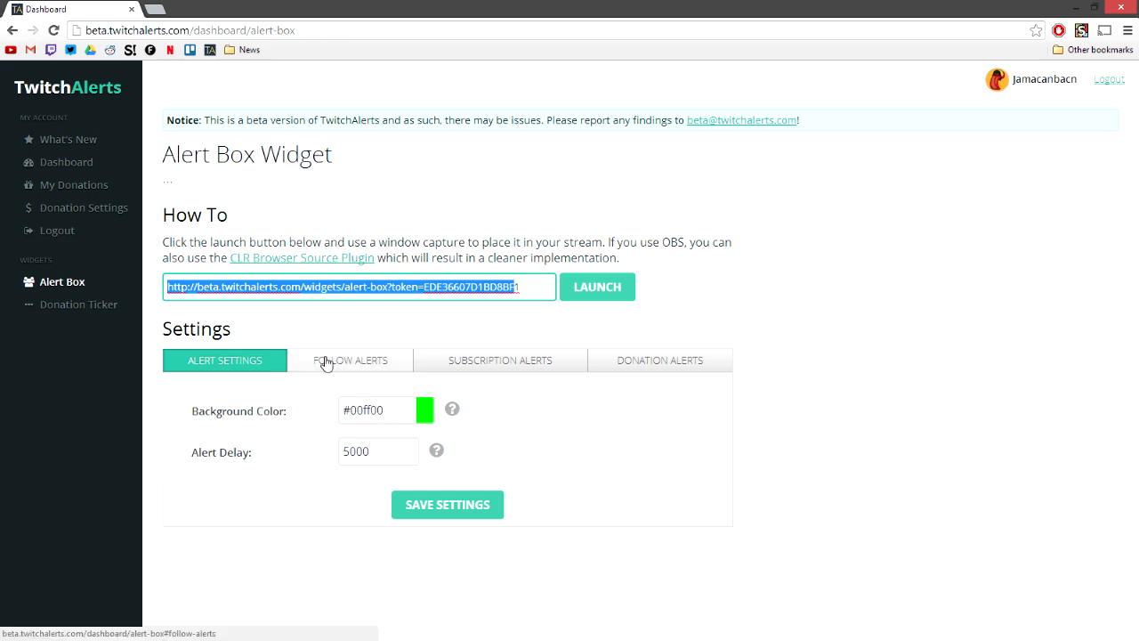
click(583, 292)
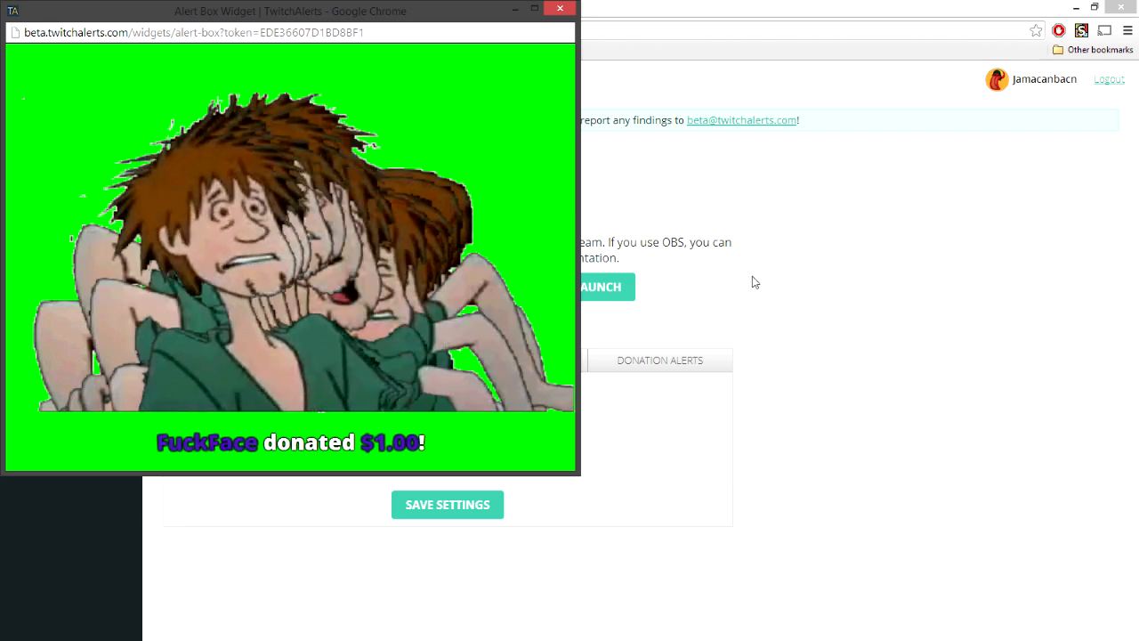
click(516, 9)
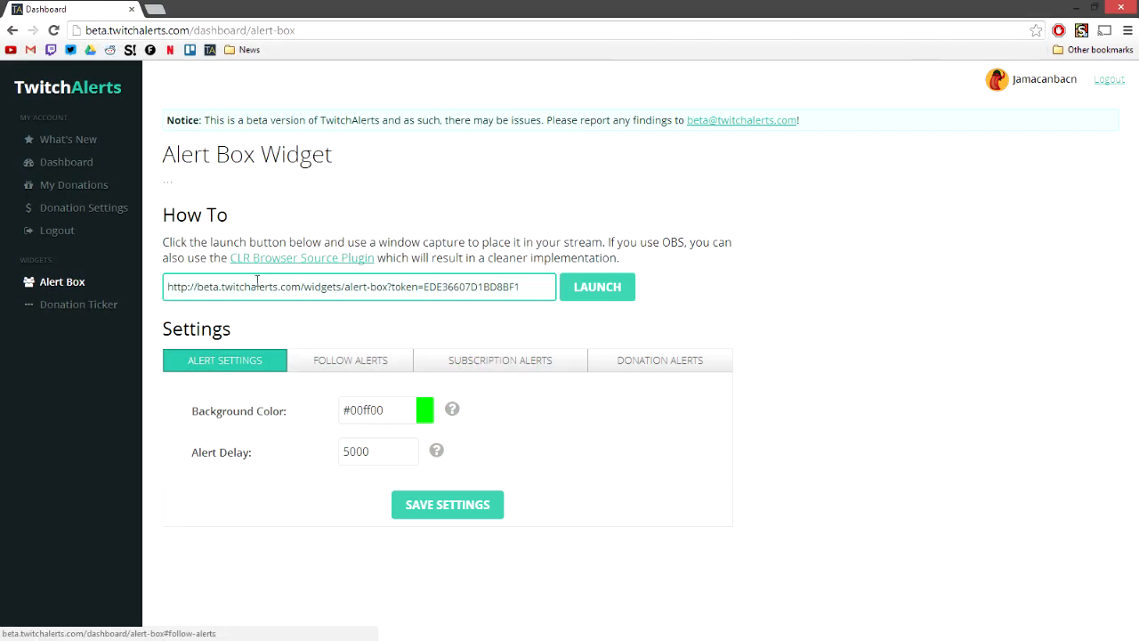
Open the Alert Box widget's follow alert settings and examine the message template and its help.
click(320, 364)
scroll(320, 366, down, 1)
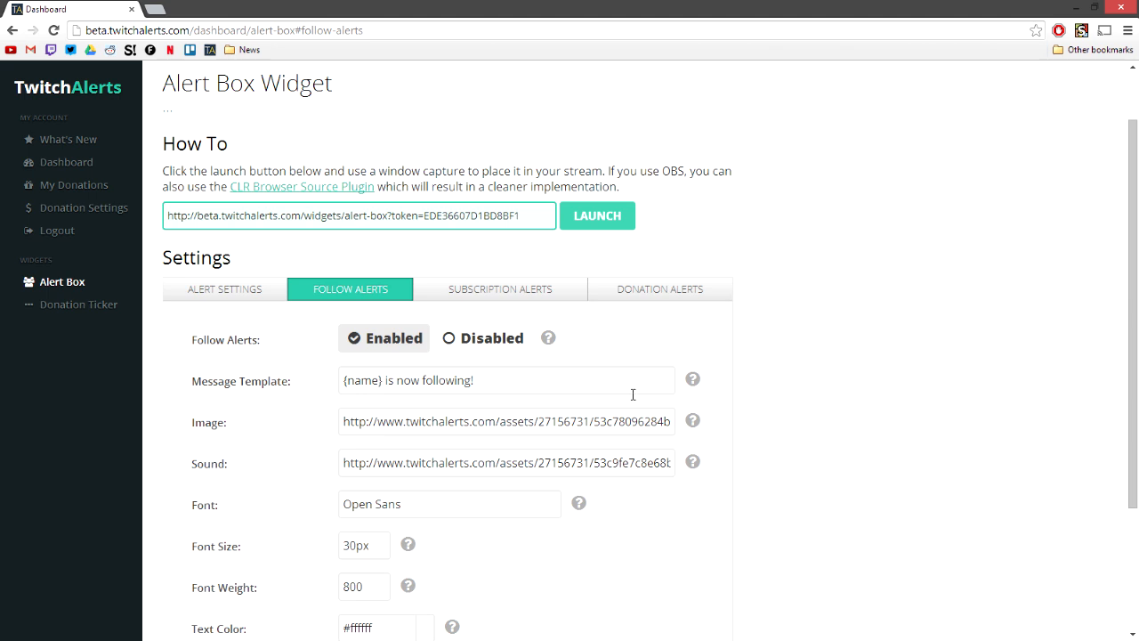
drag(341, 384, 526, 396)
click(692, 379)
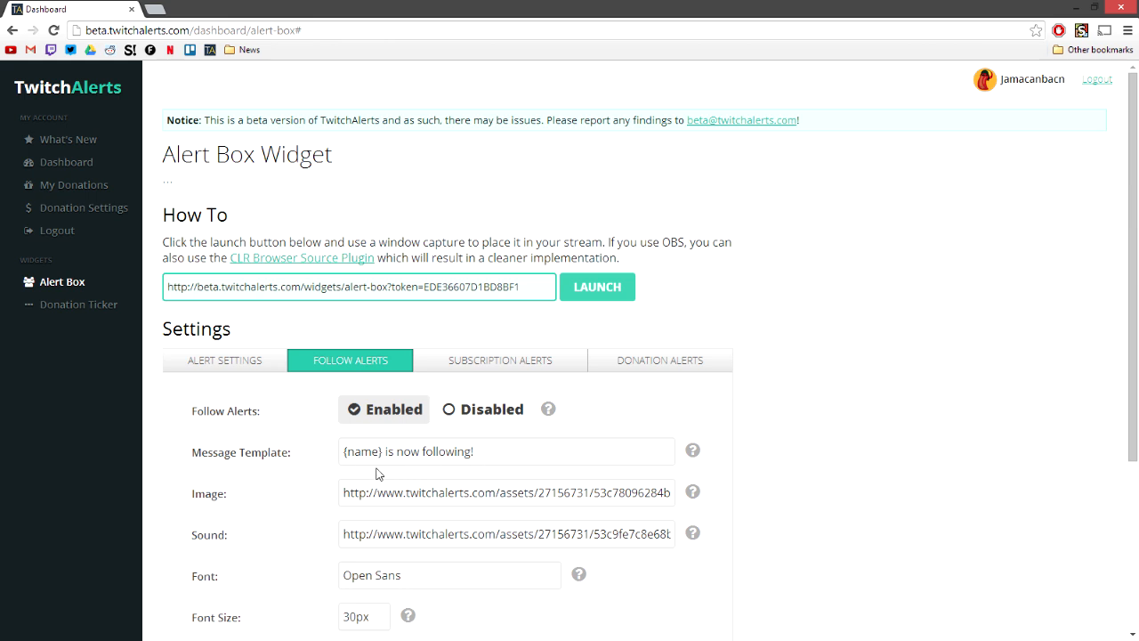
Examine the image URL used for follow alerts without changing it.
scroll(294, 488, down, 2)
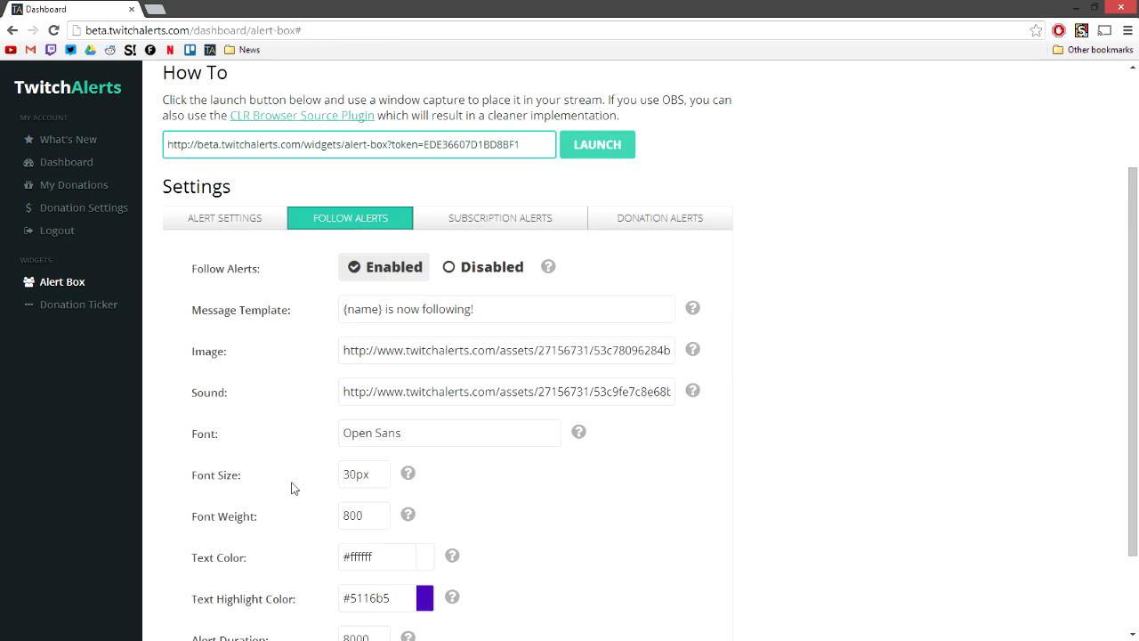
drag(349, 356, 694, 352)
mouse_move(699, 352)
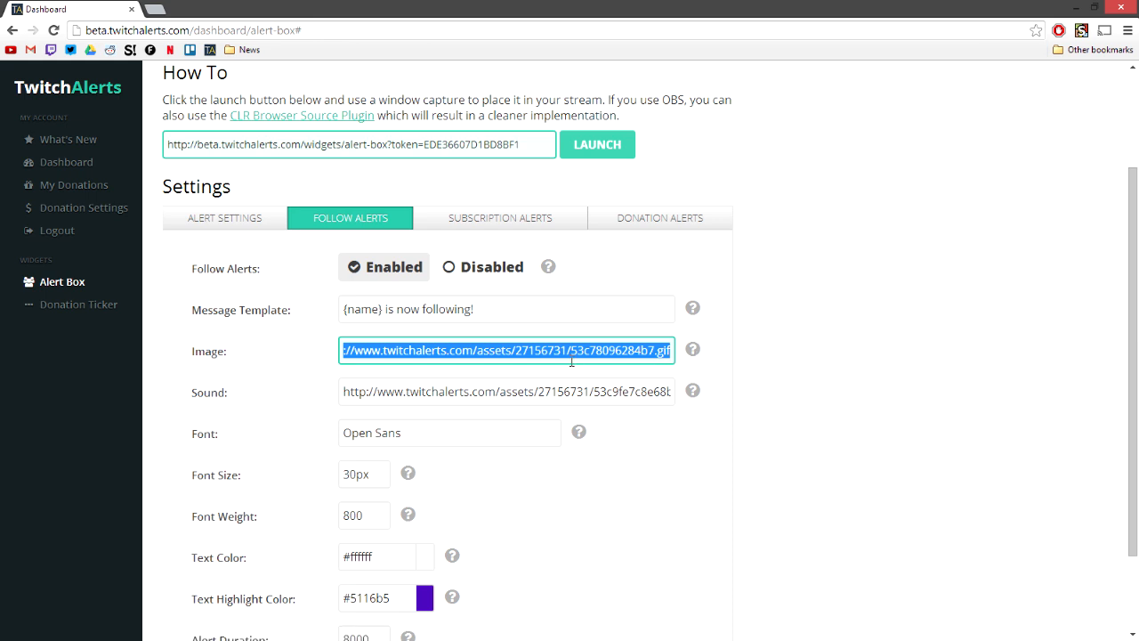
click(353, 350)
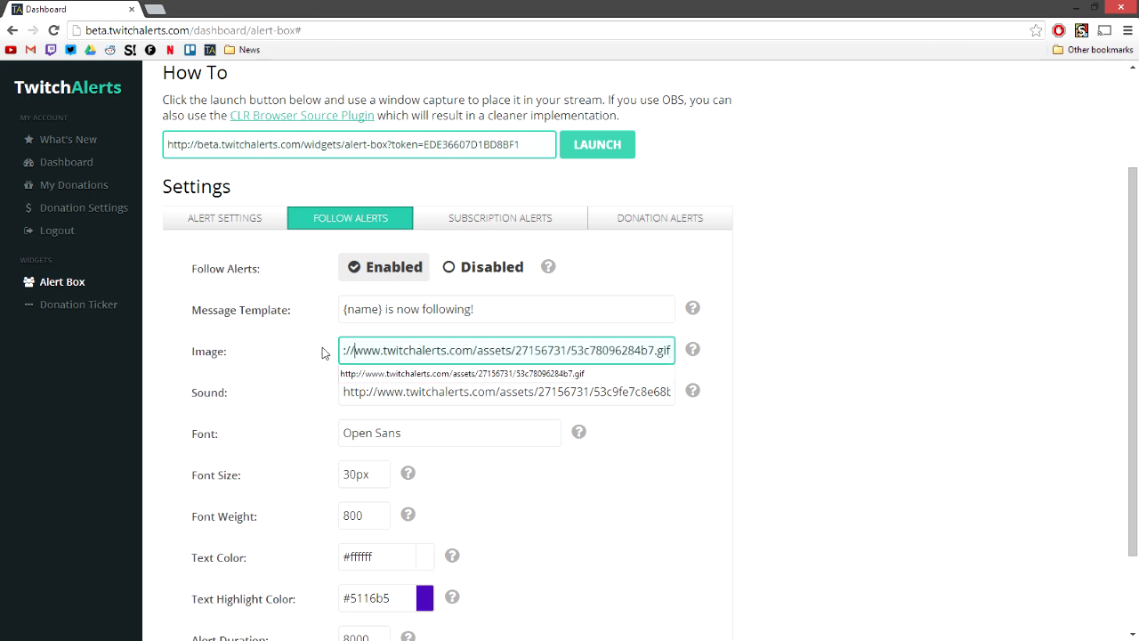
drag(348, 350, 718, 345)
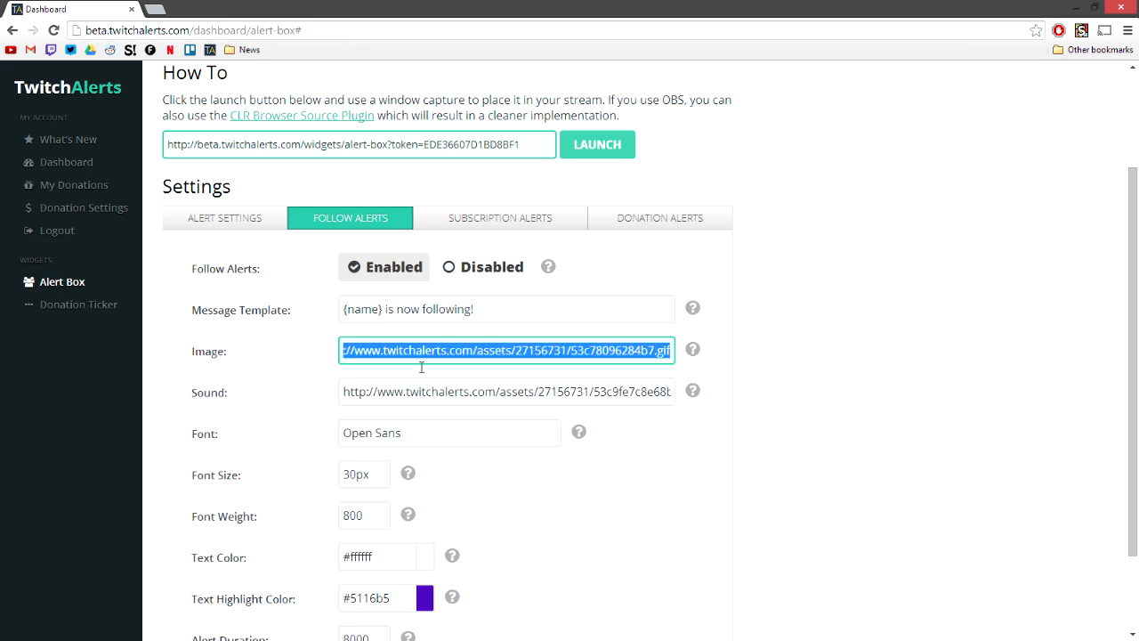
click(291, 347)
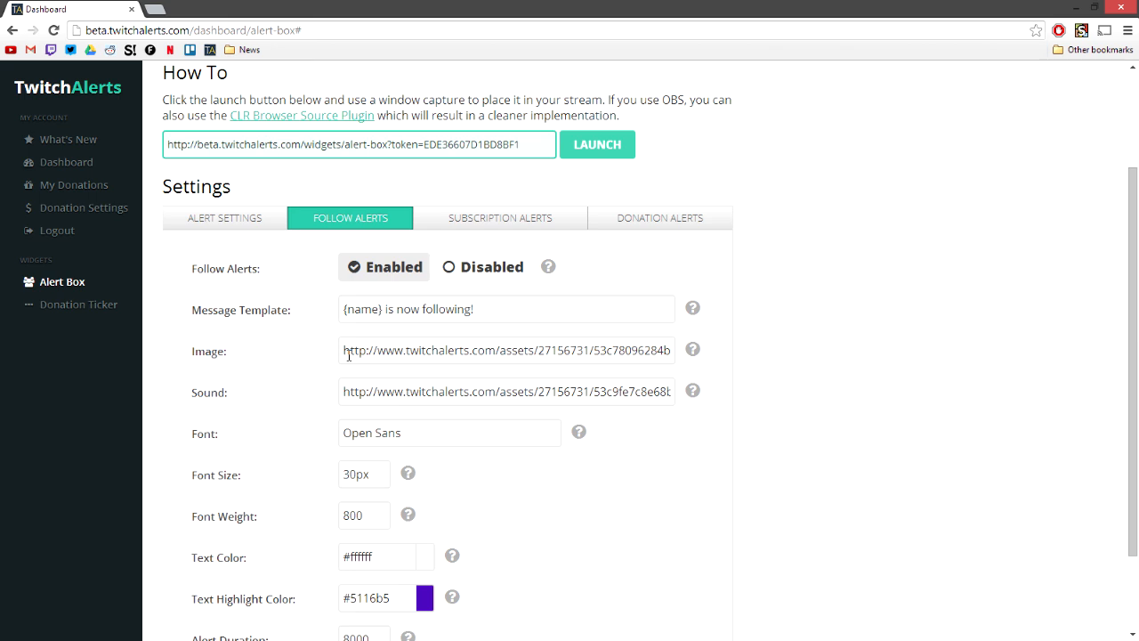
Examine the full sound URL used for follow alerts.
drag(351, 405, 770, 376)
click(698, 431)
drag(346, 401, 814, 426)
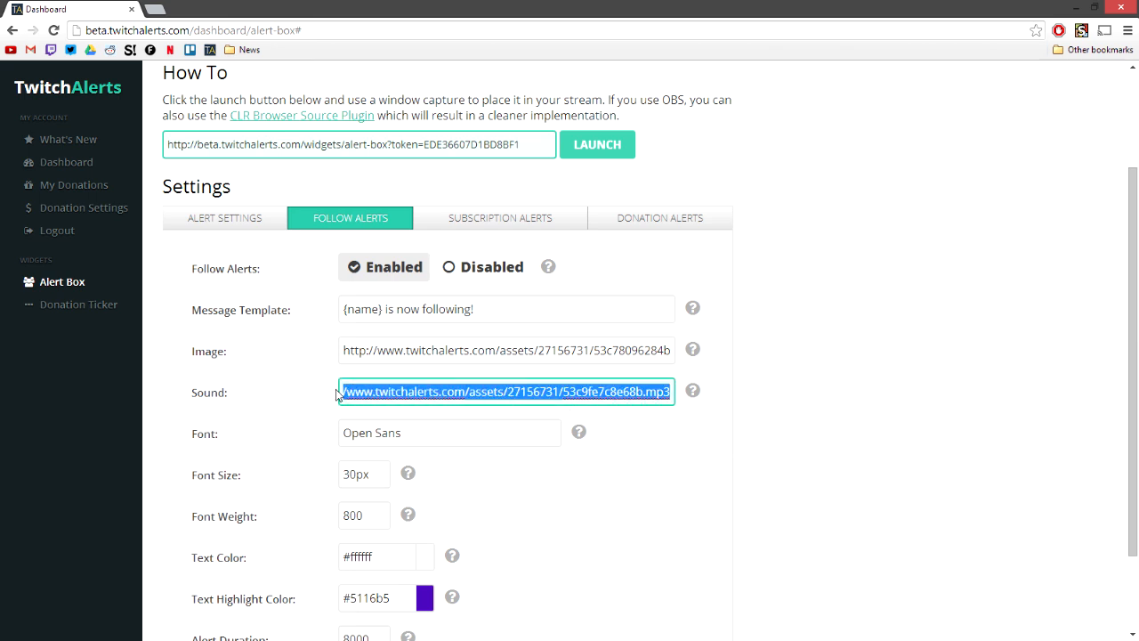
Examine the follow alerts' sound URL and the help for their font, font size and text highlight colour.
click(306, 382)
drag(344, 392, 686, 391)
click(676, 433)
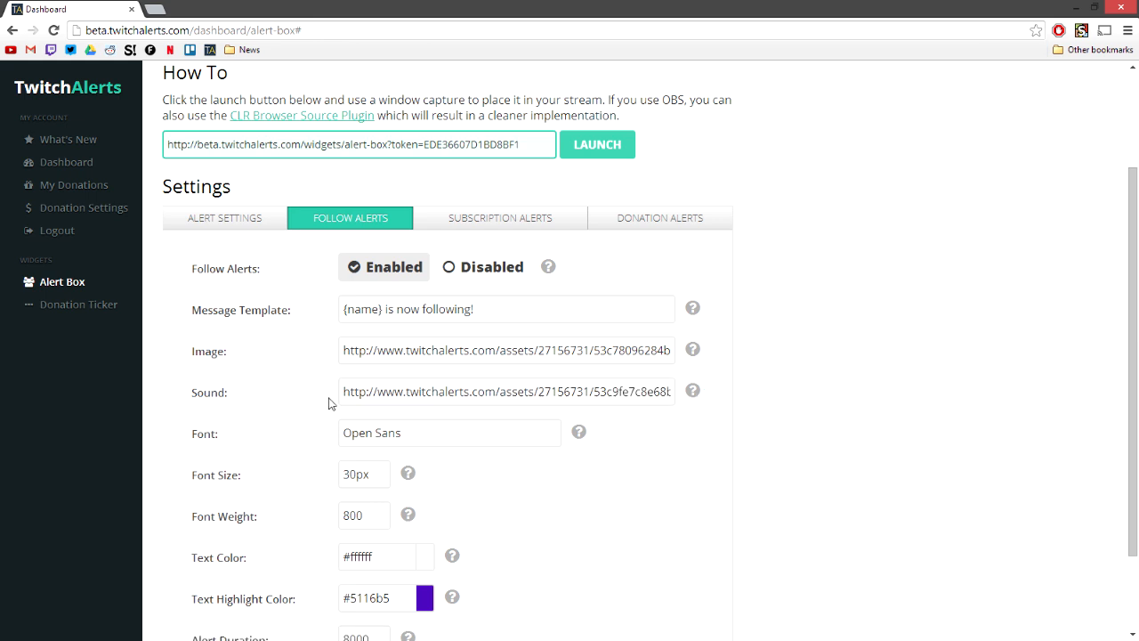
click(478, 443)
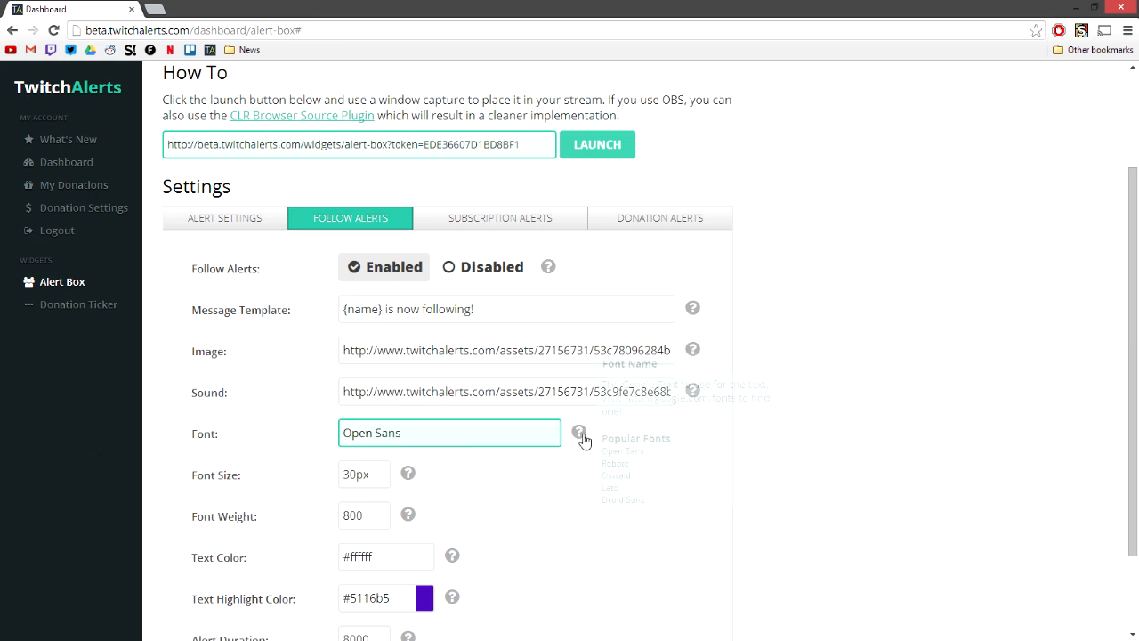
mouse_move(583, 439)
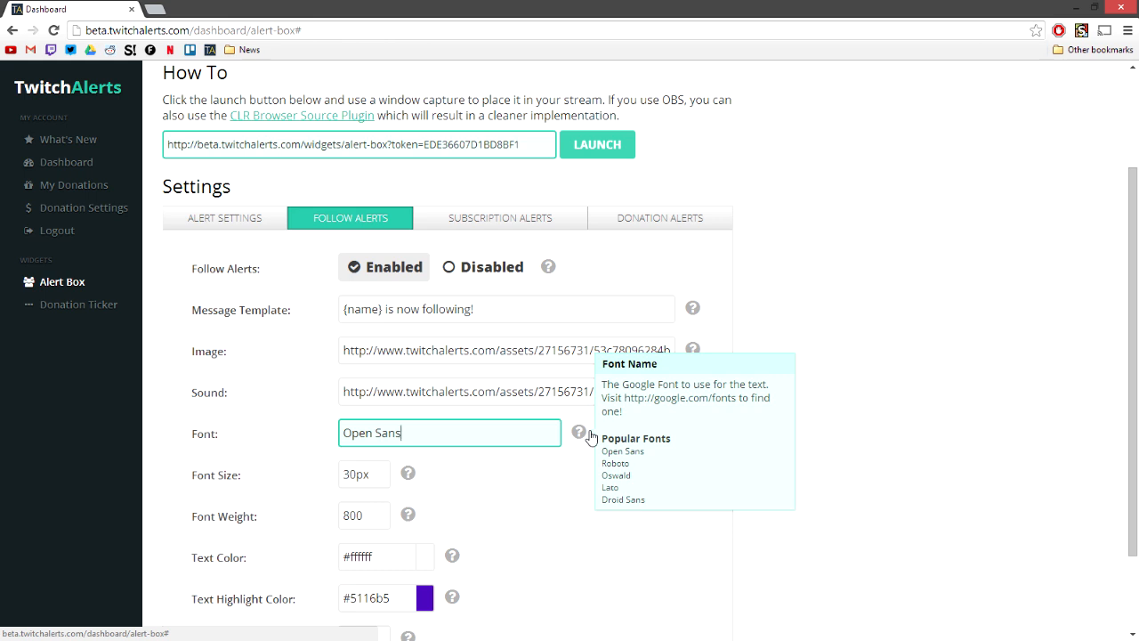
mouse_move(411, 479)
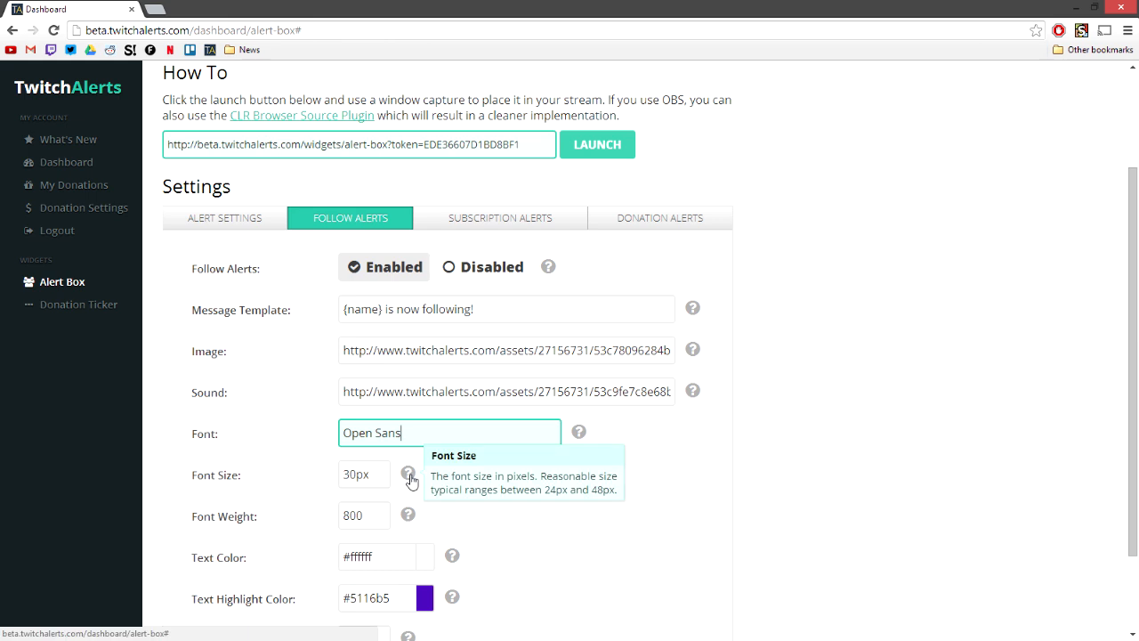
scroll(373, 551, down, 1)
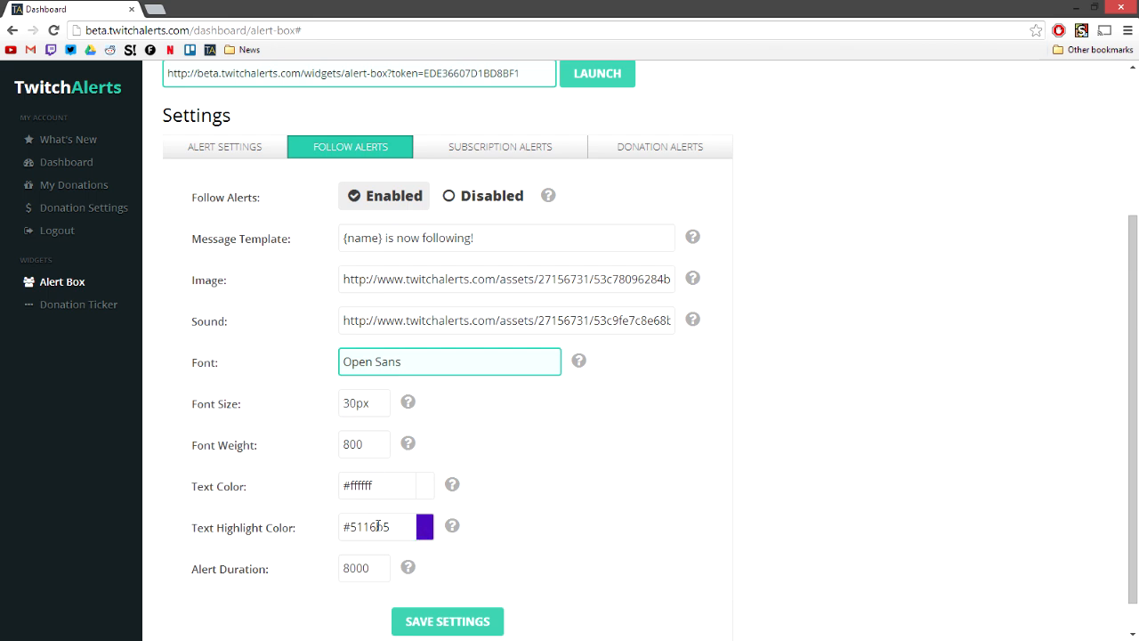
mouse_move(459, 535)
Review the subscription and donation alert settings, including the donation message template, and return to the general alert settings.
click(493, 149)
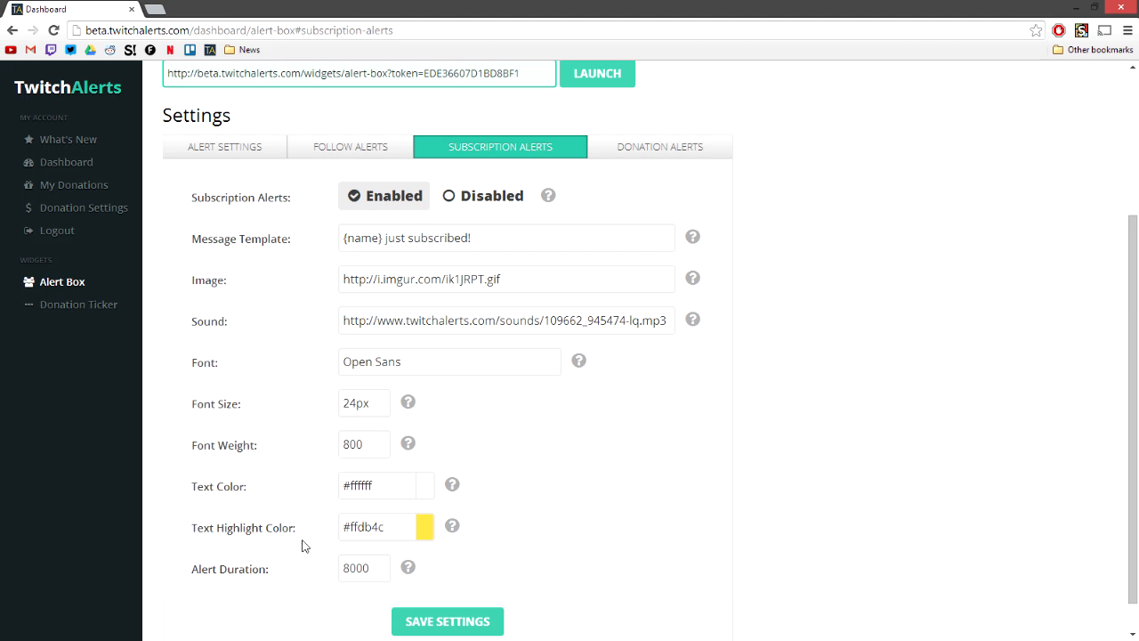
click(671, 145)
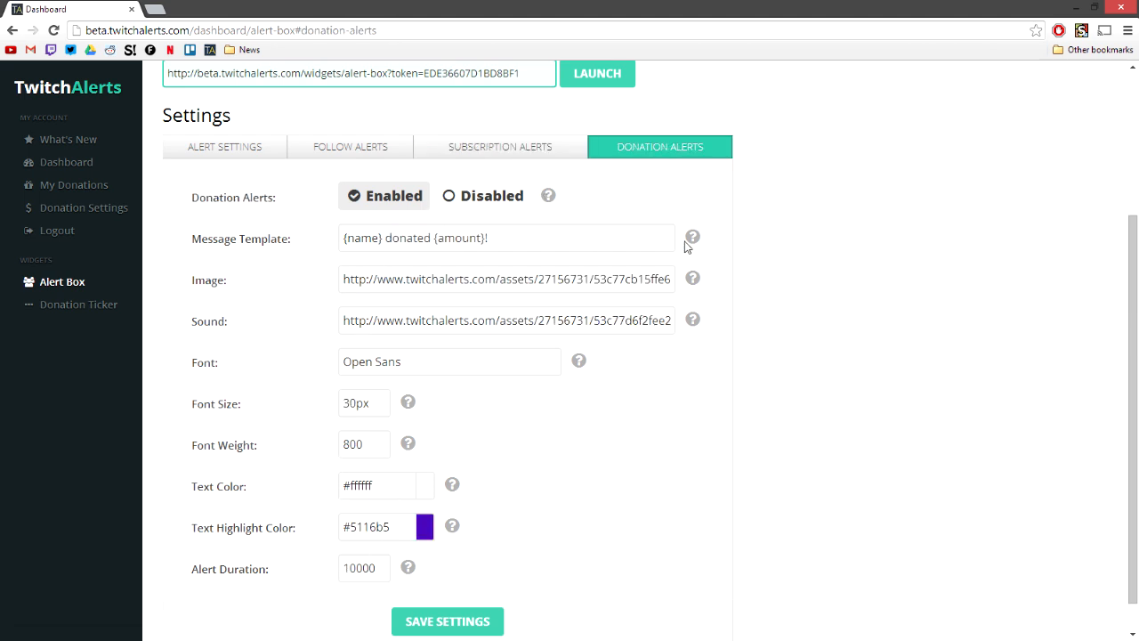
mouse_move(693, 239)
scroll(465, 385, up, 1)
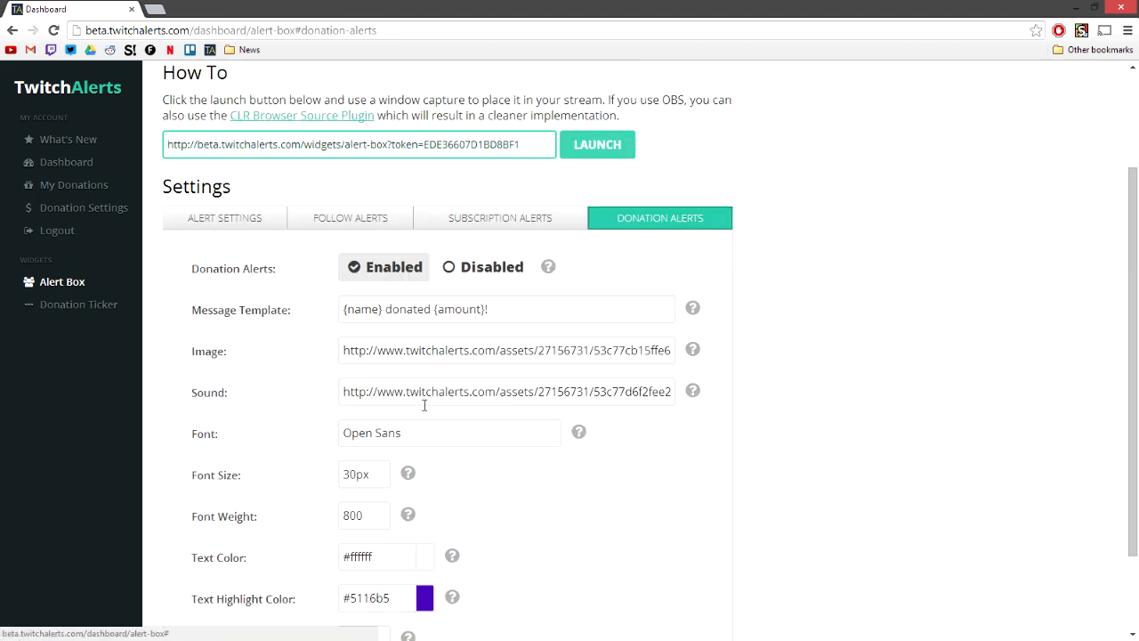
click(221, 221)
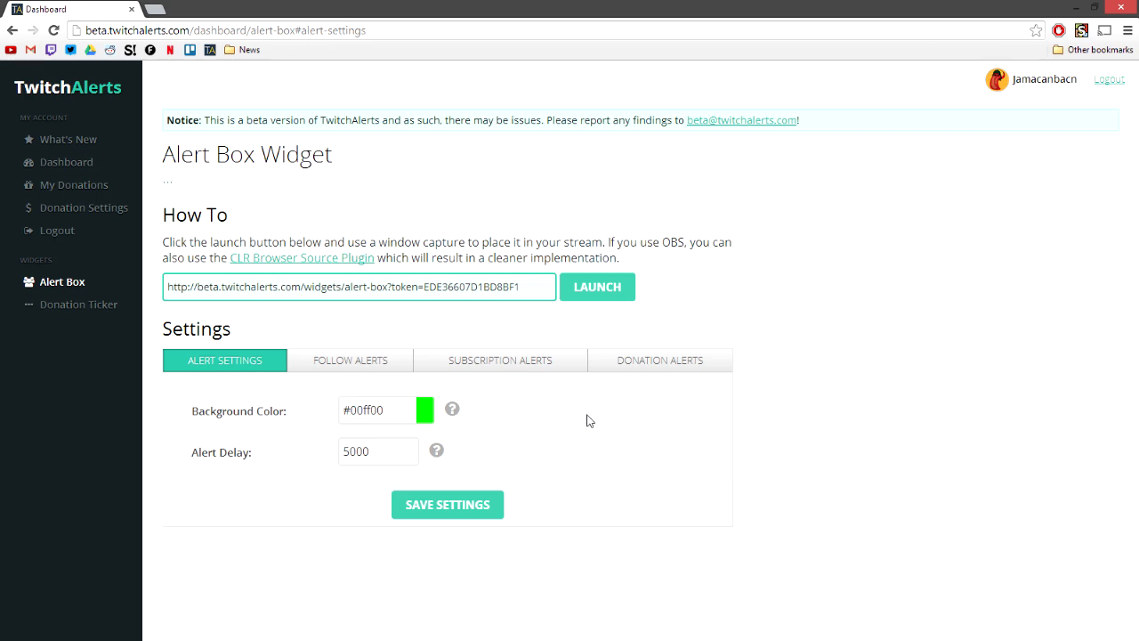
click(328, 366)
scroll(232, 261, up, 2)
click(232, 258)
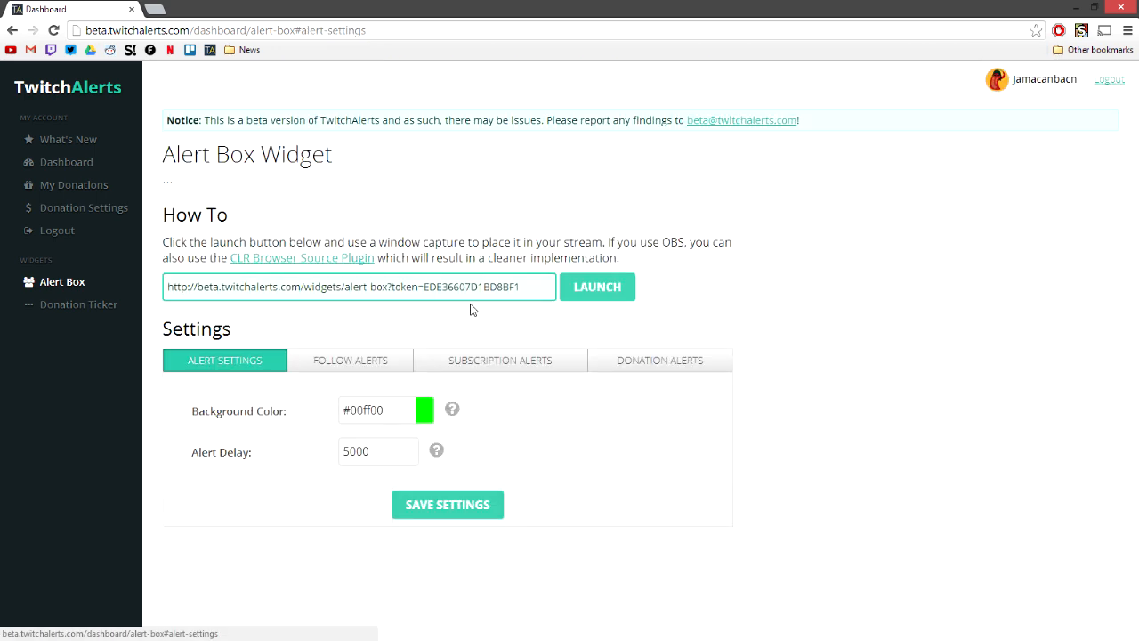
Bring the OBS window in front of the browser, view its list of global sources and close the list.
drag(1138, 134, 535, 87)
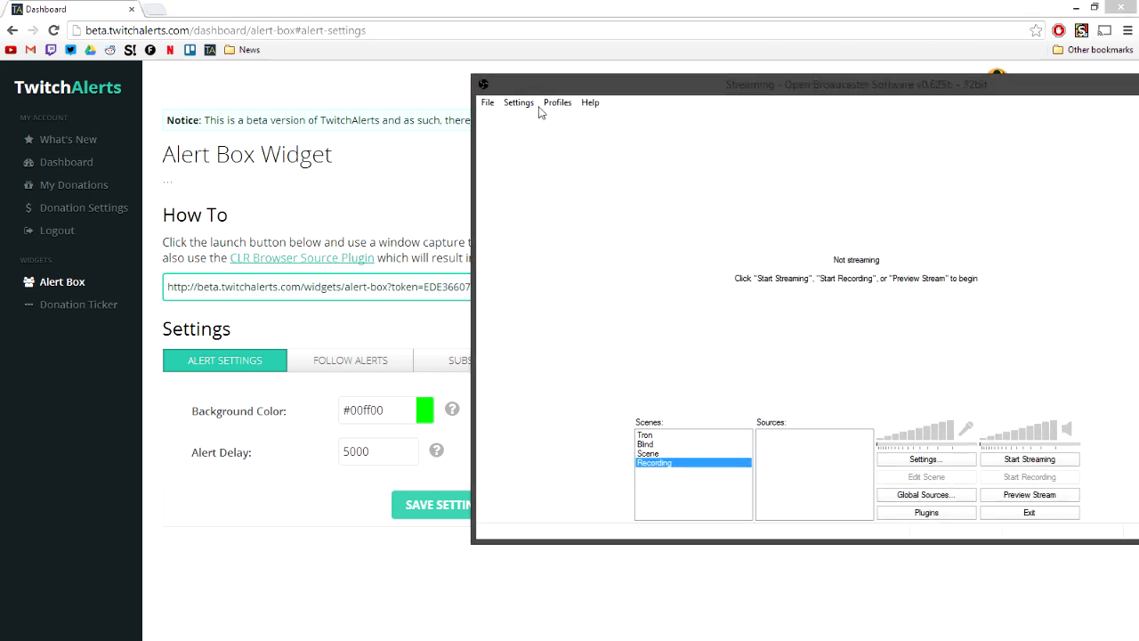
right_click(798, 437)
mouse_move(836, 448)
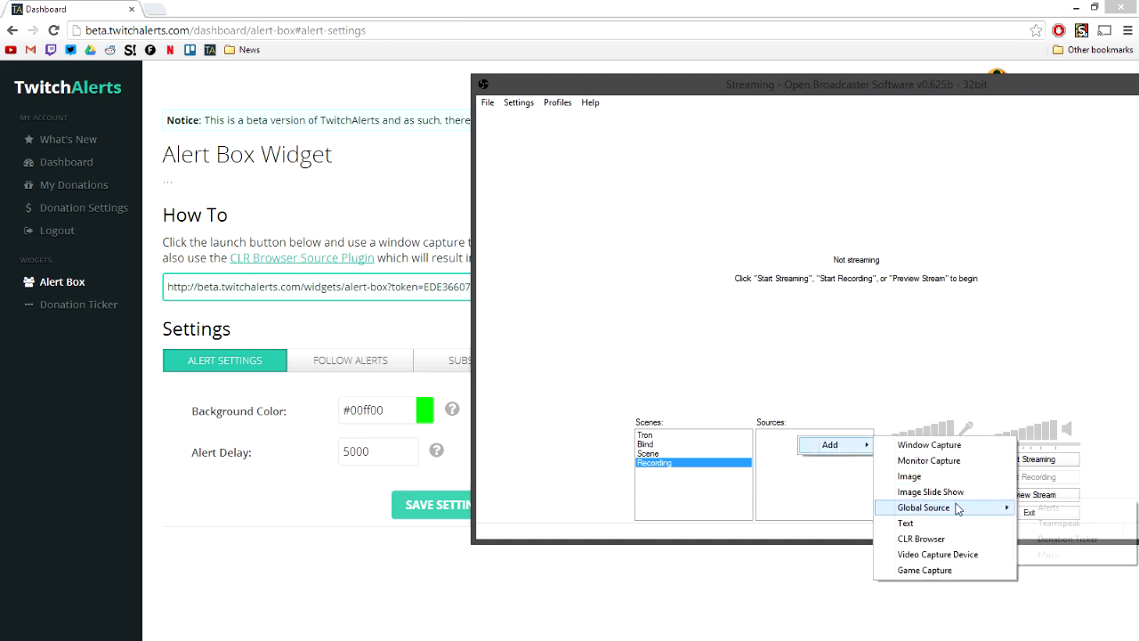
click(826, 489)
click(955, 499)
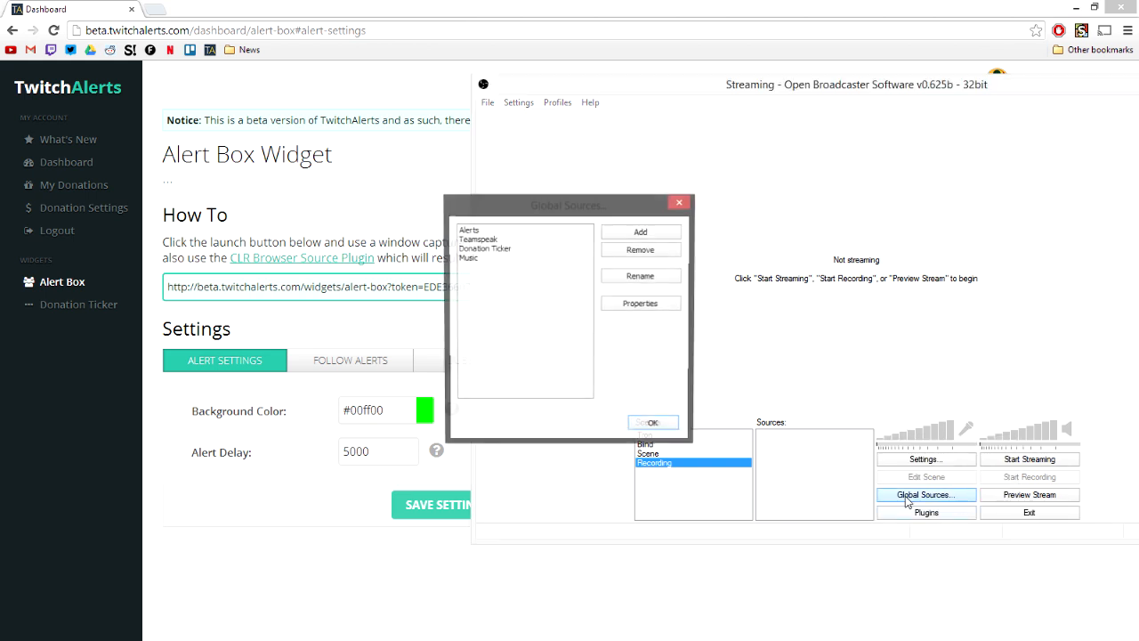
click(680, 203)
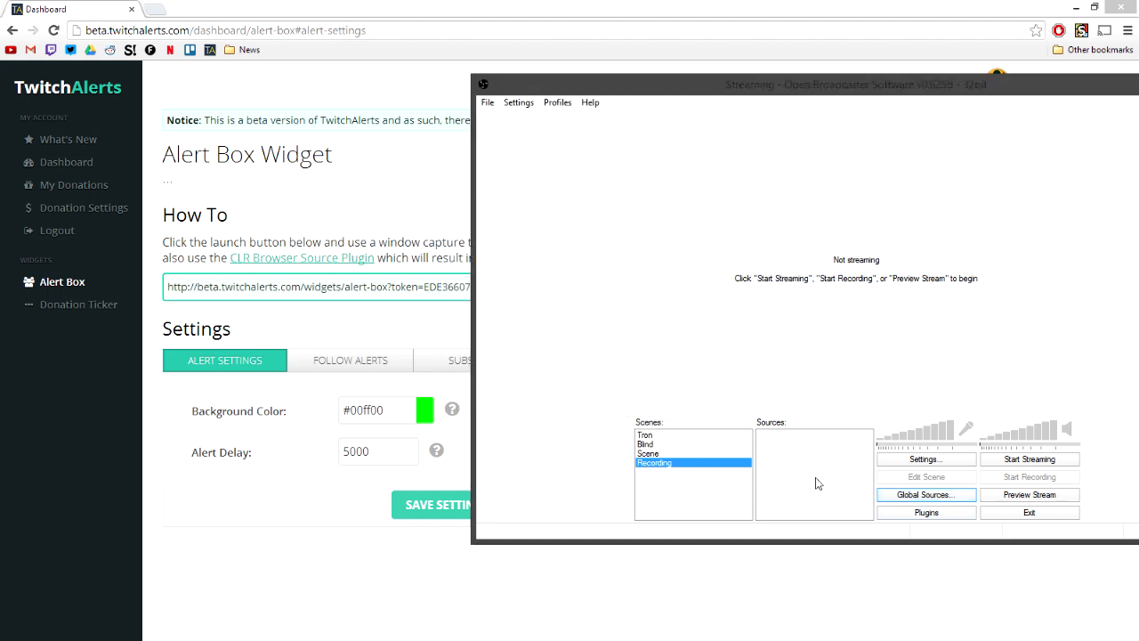
Add a CLR Browser source named Alerts to the Recording scene.
right_click(819, 442)
mouse_move(840, 447)
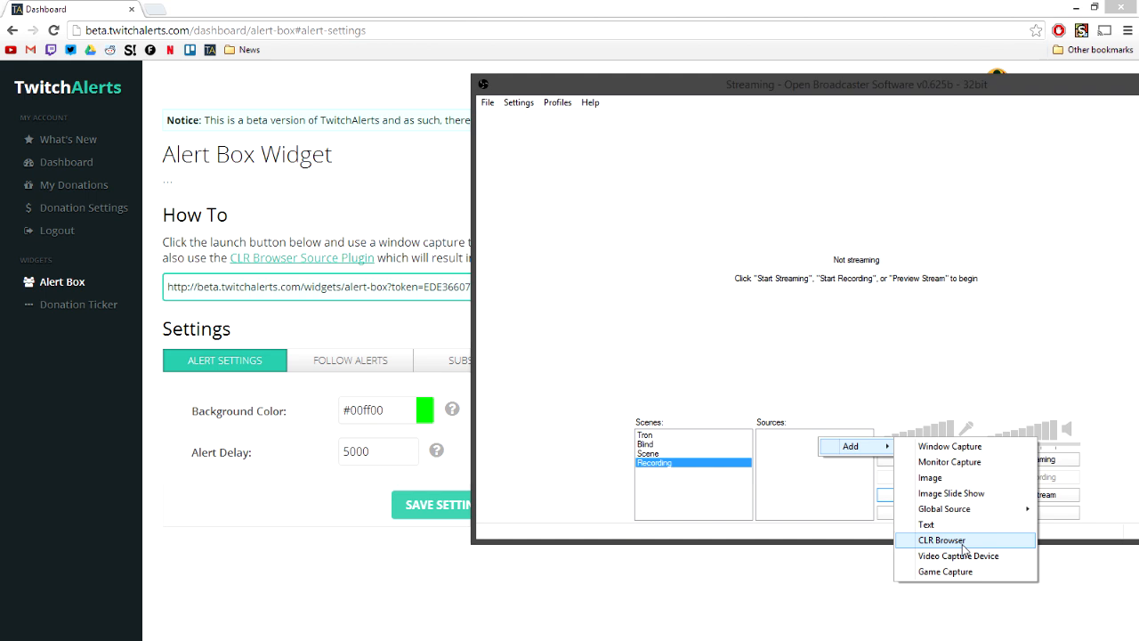
click(941, 540)
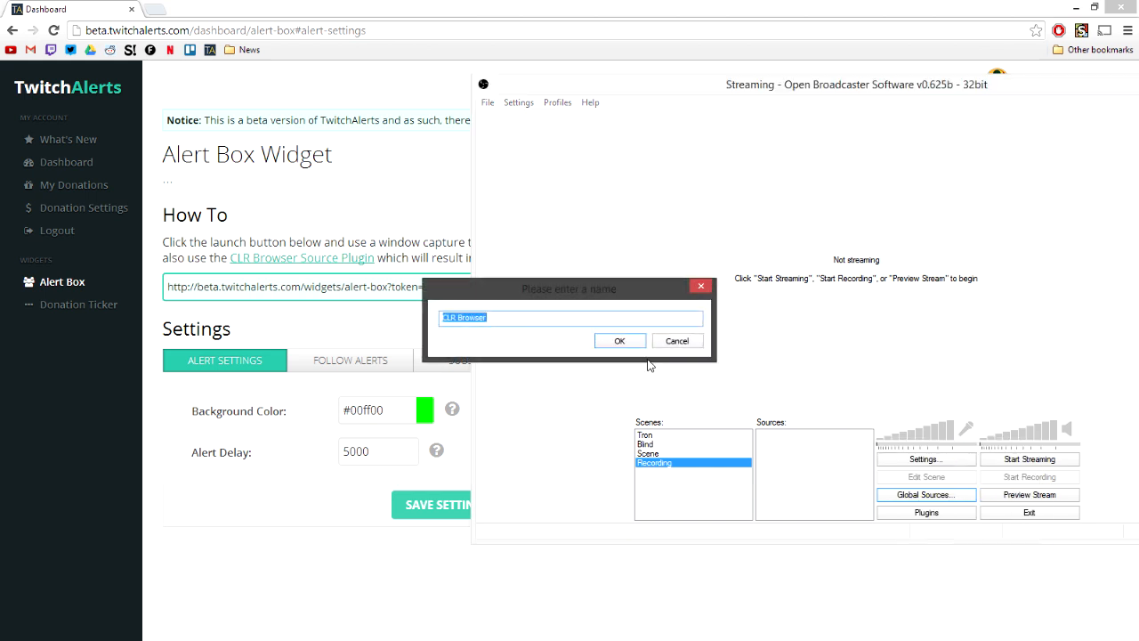
text(Alerts)
key(Return)
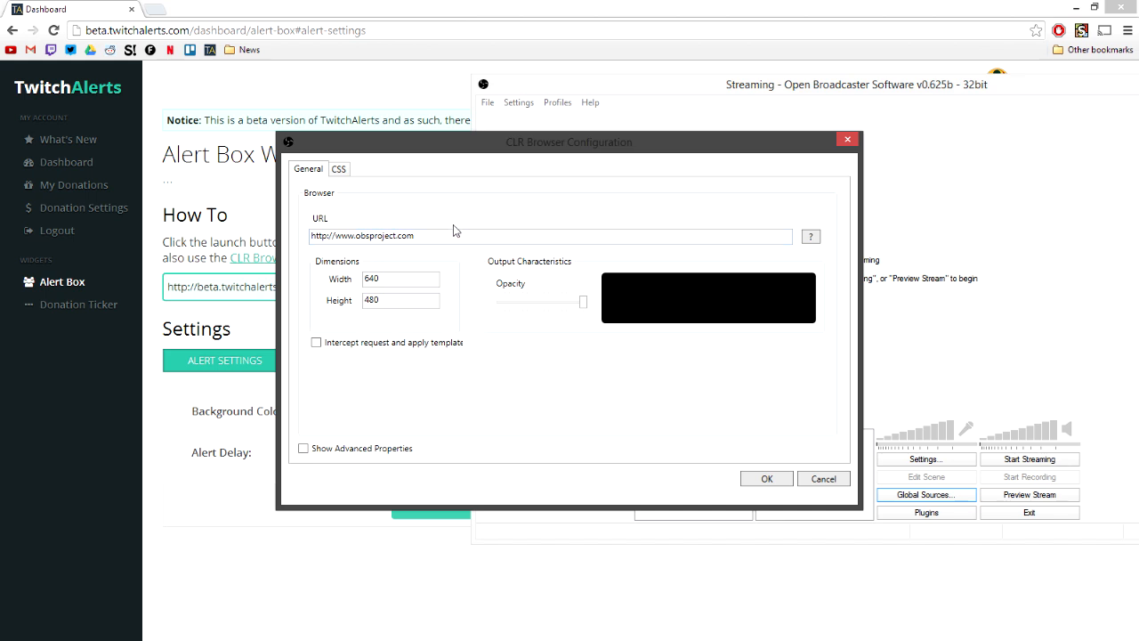
Move the CLR Browser configuration dialog aside and copy the full Alert Box widget URL from the TwitchAlerts page.
drag(420, 145, 598, 103)
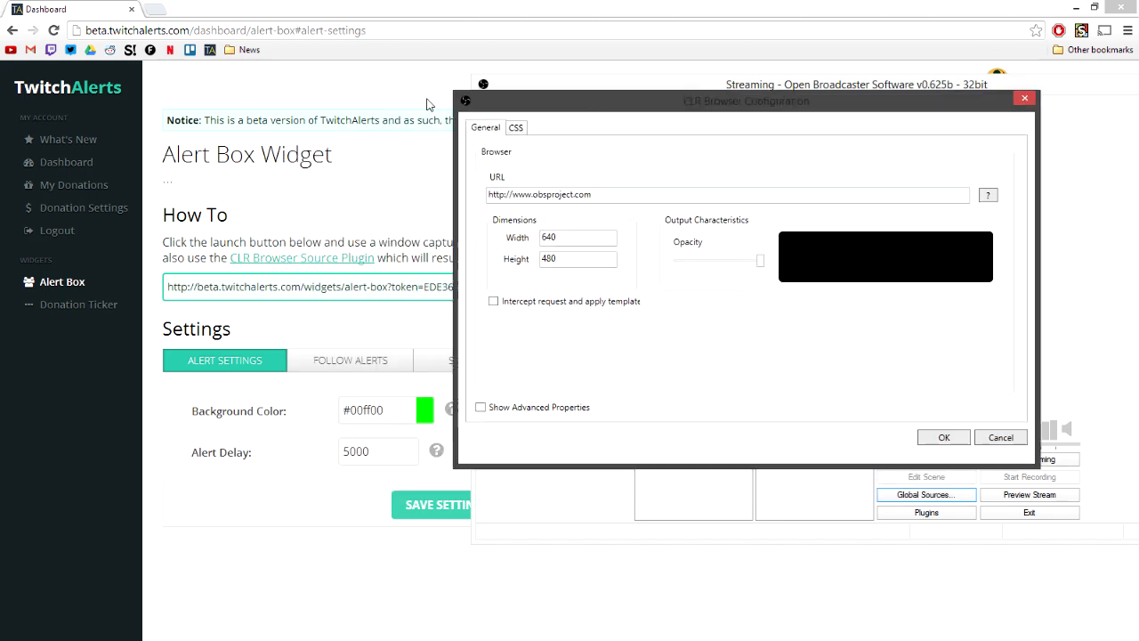
drag(612, 204, 489, 197)
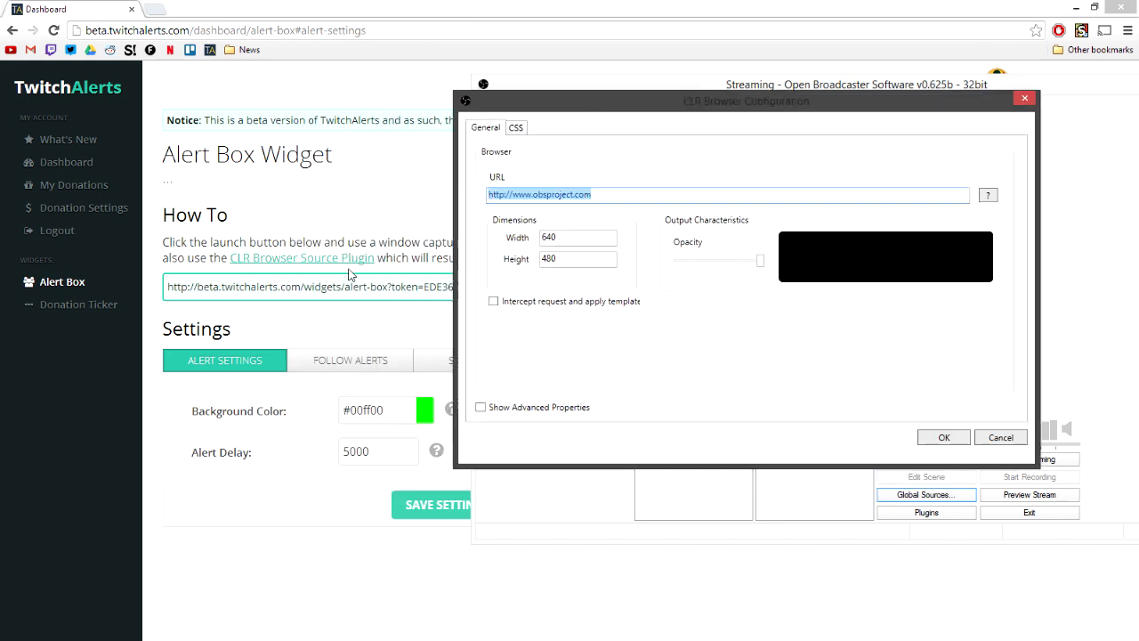
drag(169, 287, 548, 293)
right_click(507, 290)
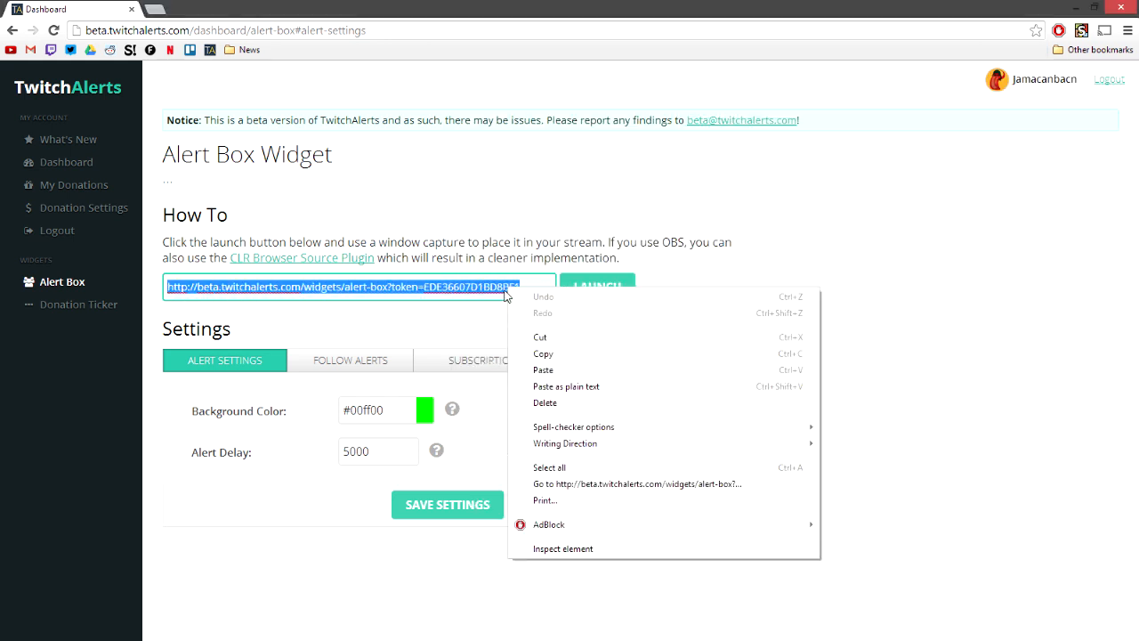
click(539, 354)
Replace the Alerts source's URL with the copied Alert Box widget URL containing the access token, keep the default dimensions and accept the configuration.
key(alt+Tab)
key(ctrl+a)
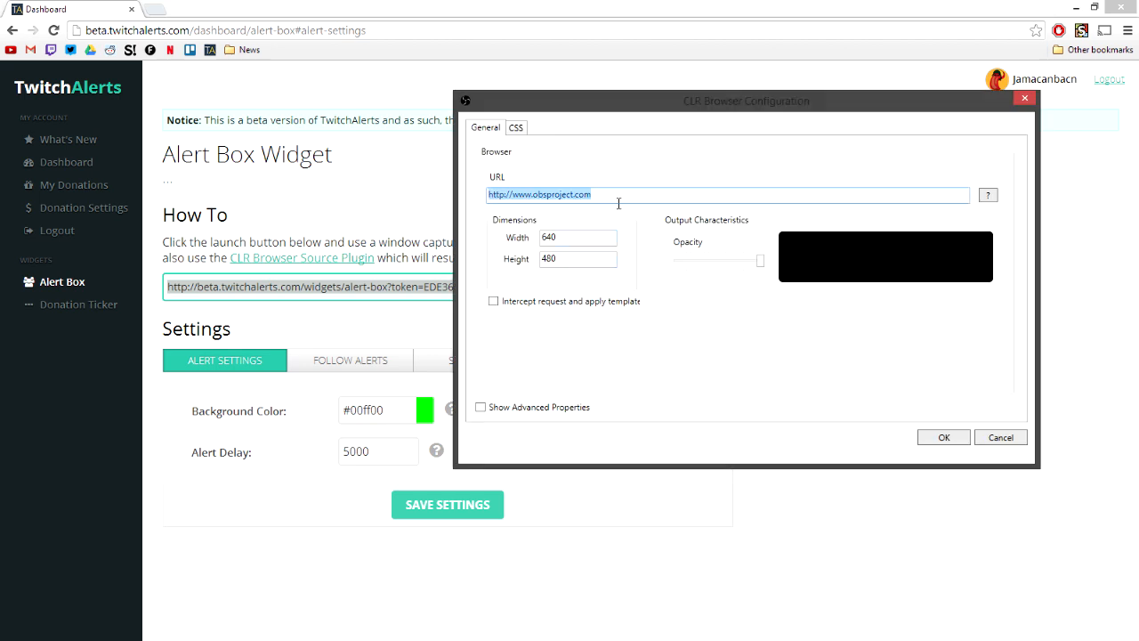
click(618, 201)
key(ctrl+a)
key(ctrl+v)
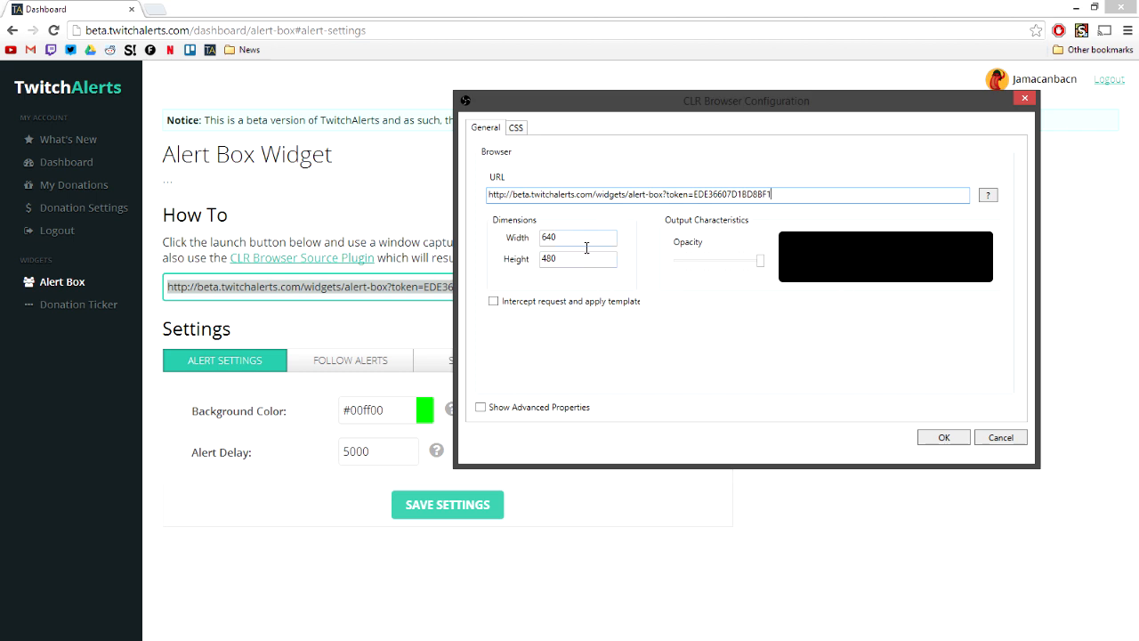
drag(588, 243, 617, 239)
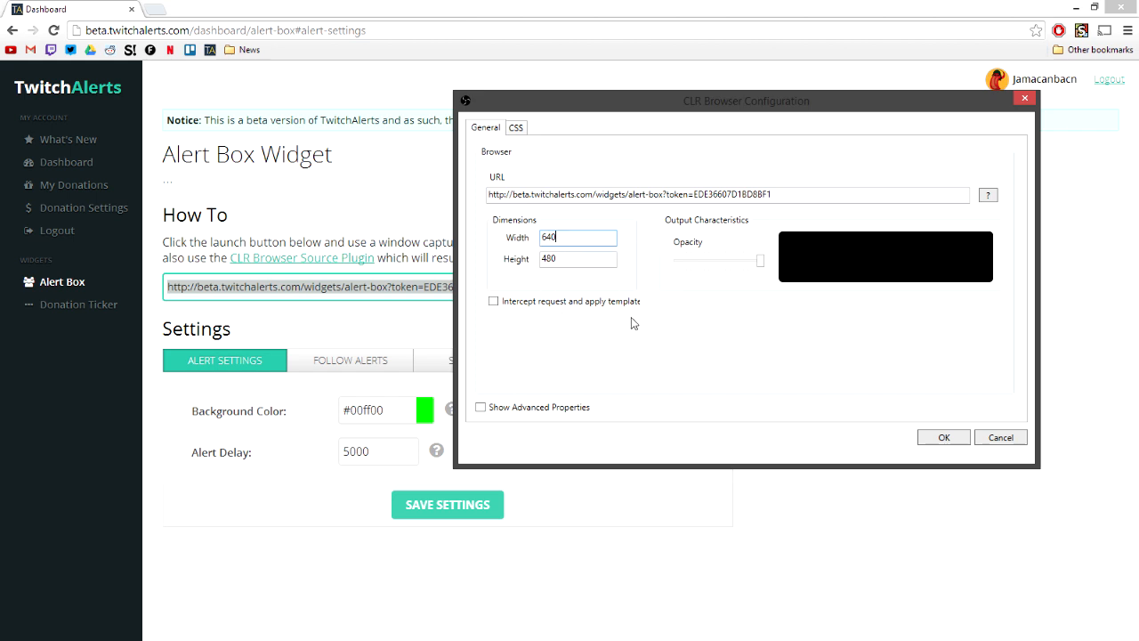
click(941, 439)
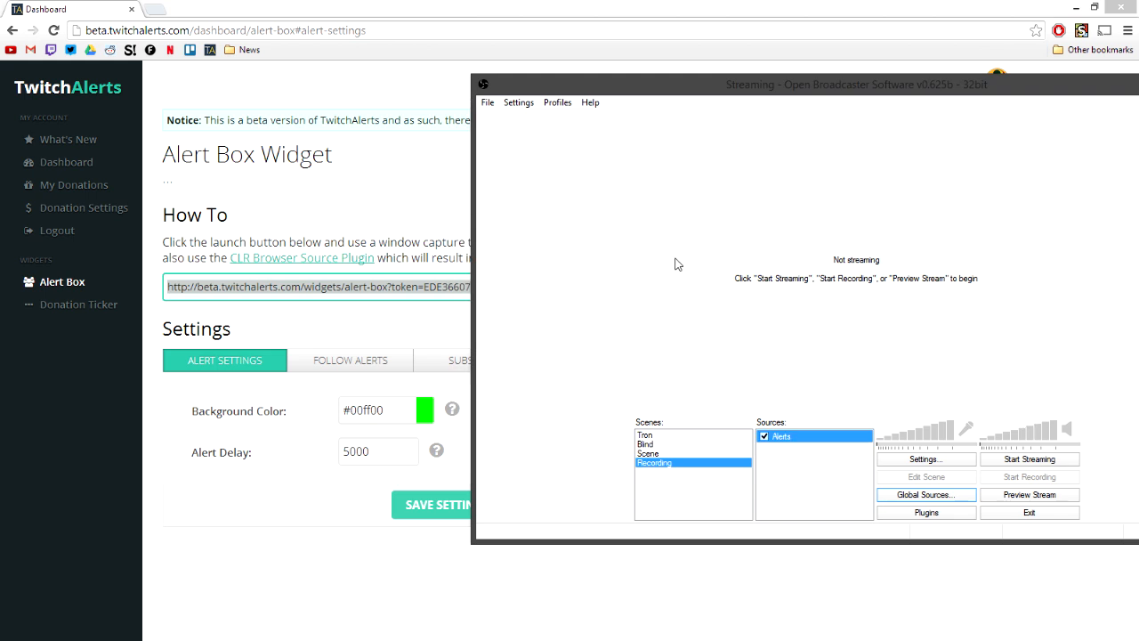
Preview the stream and, in scene editing mode, enlarge the Alerts source to full canvas height and move it to the horizontal centre.
click(1014, 495)
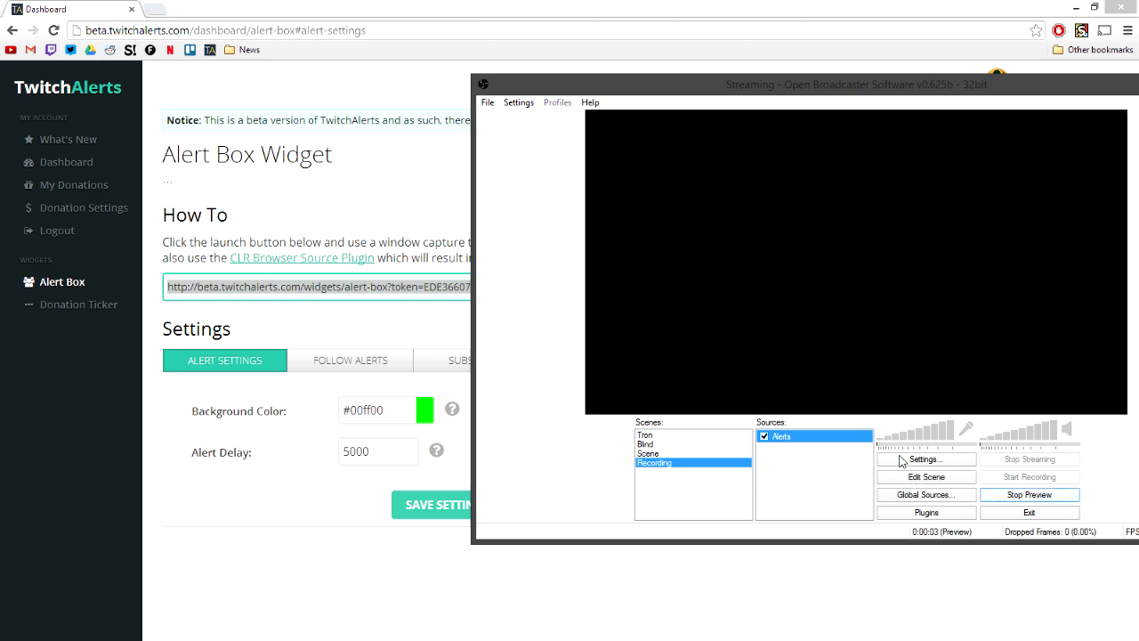
click(926, 477)
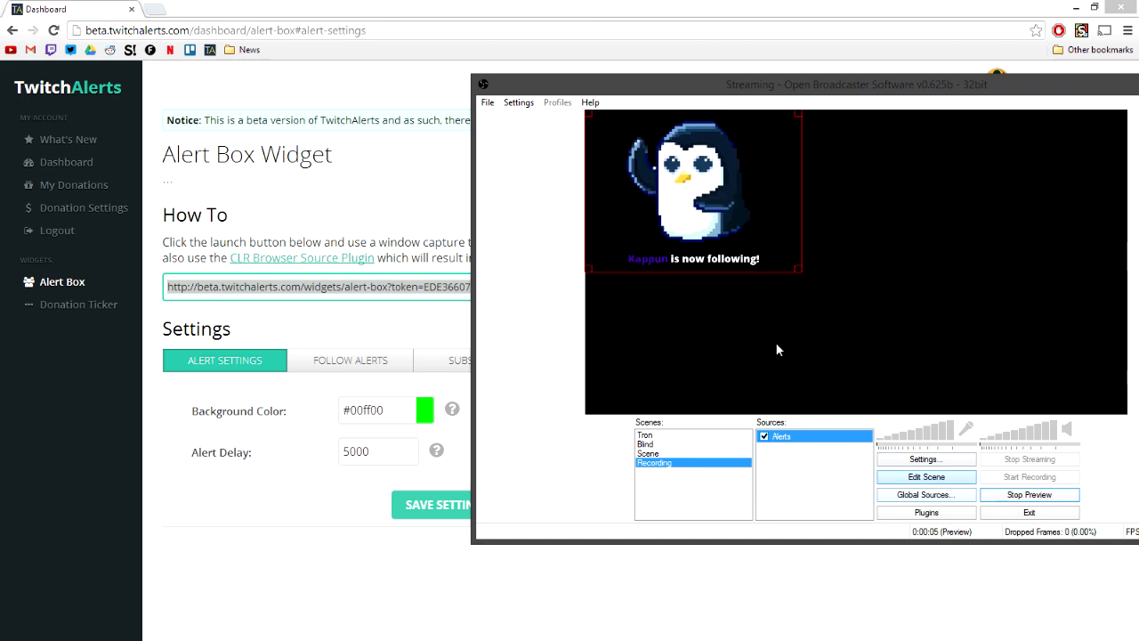
drag(806, 275, 989, 382)
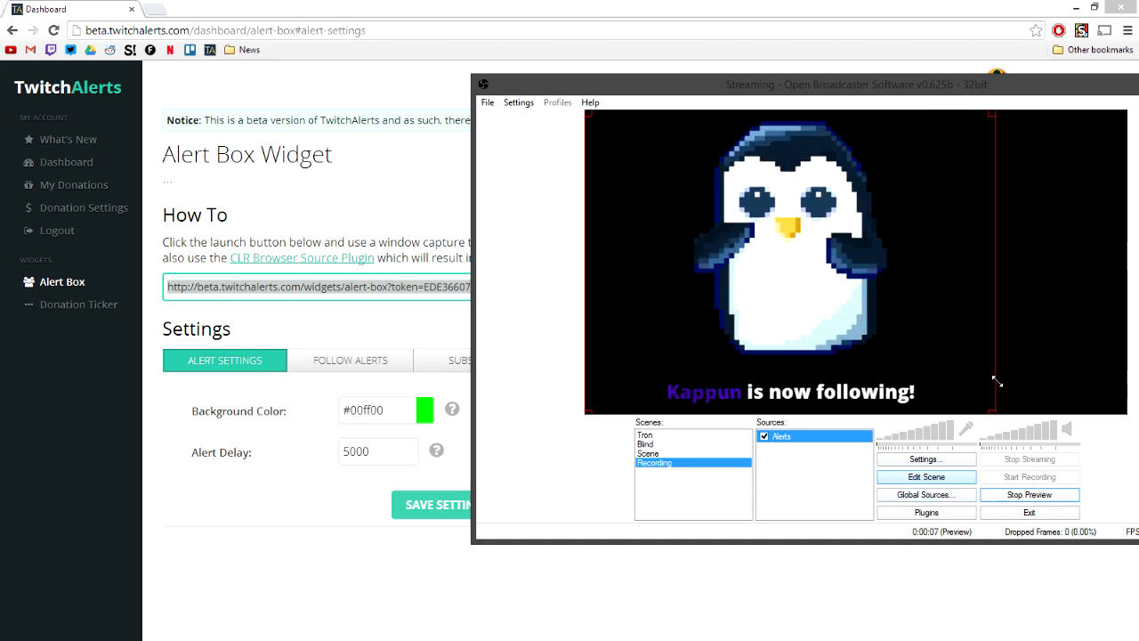
drag(799, 240, 871, 307)
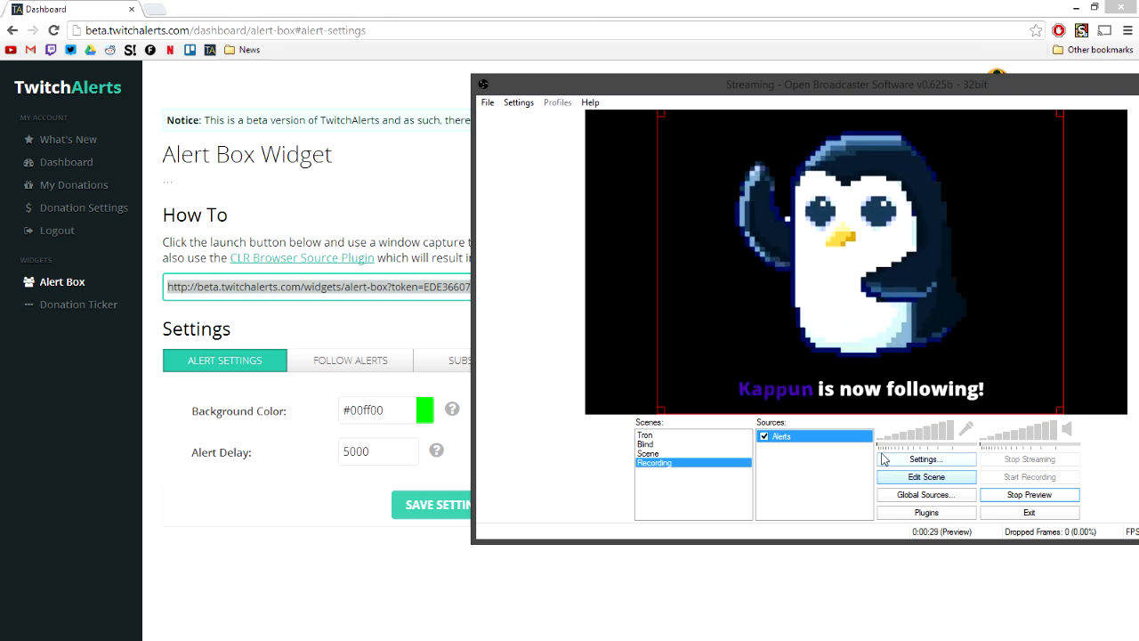
Toggle the visibility of the Alerts source to check its behaviour in the stream preview.
click(764, 437)
click(765, 438)
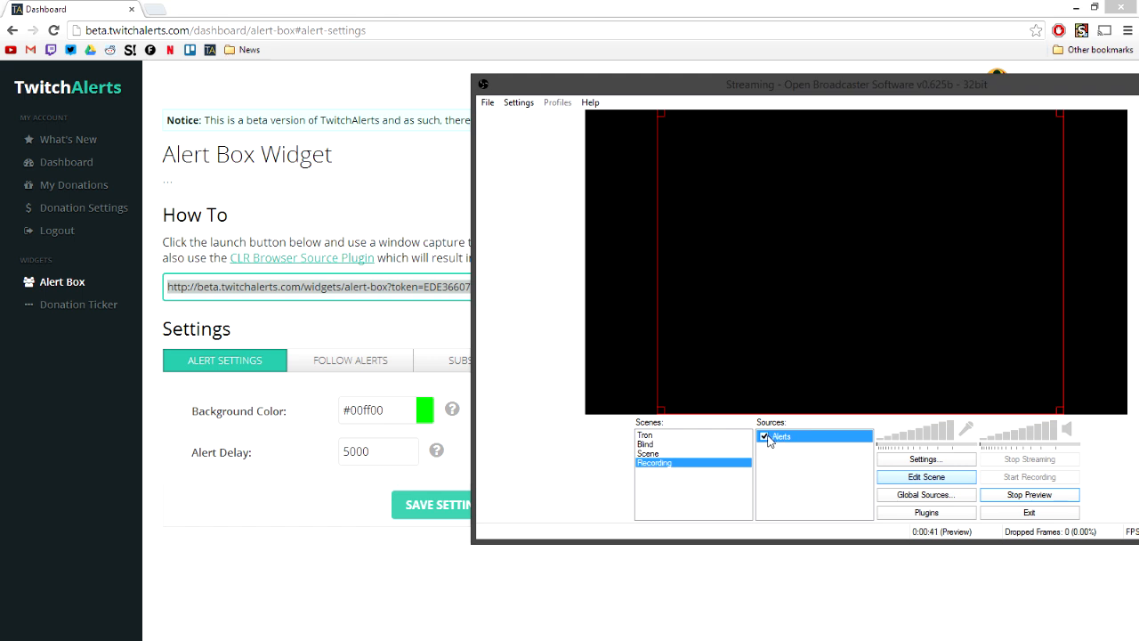
click(764, 436)
Switch back to the browser, open the Donation Ticker widget page, launch the ticker window to view it and close that window.
click(263, 557)
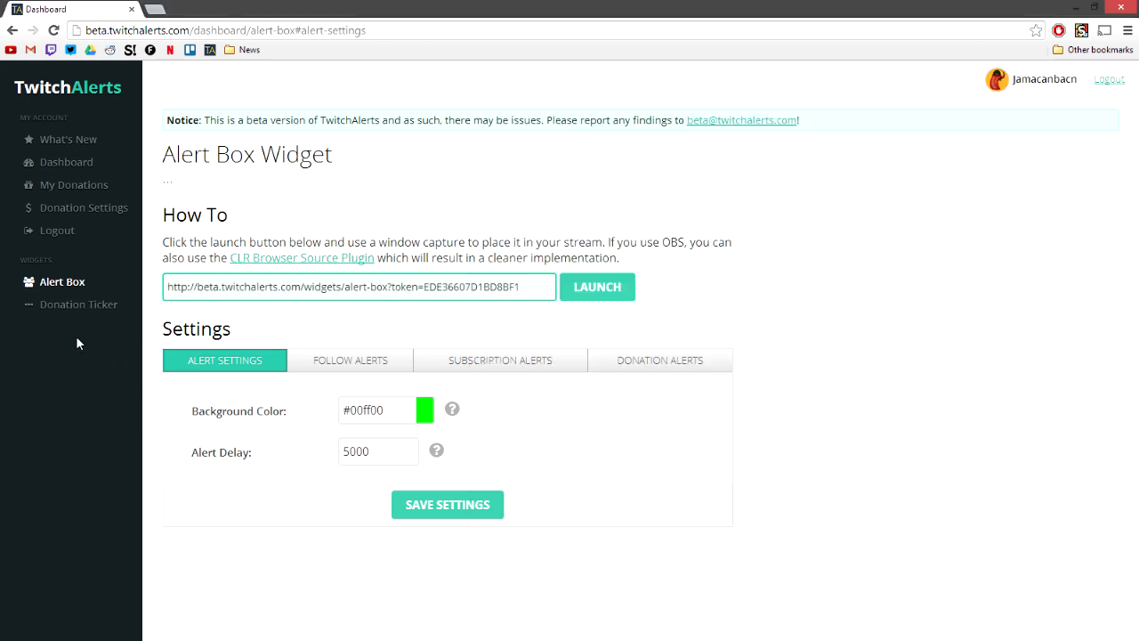
click(92, 308)
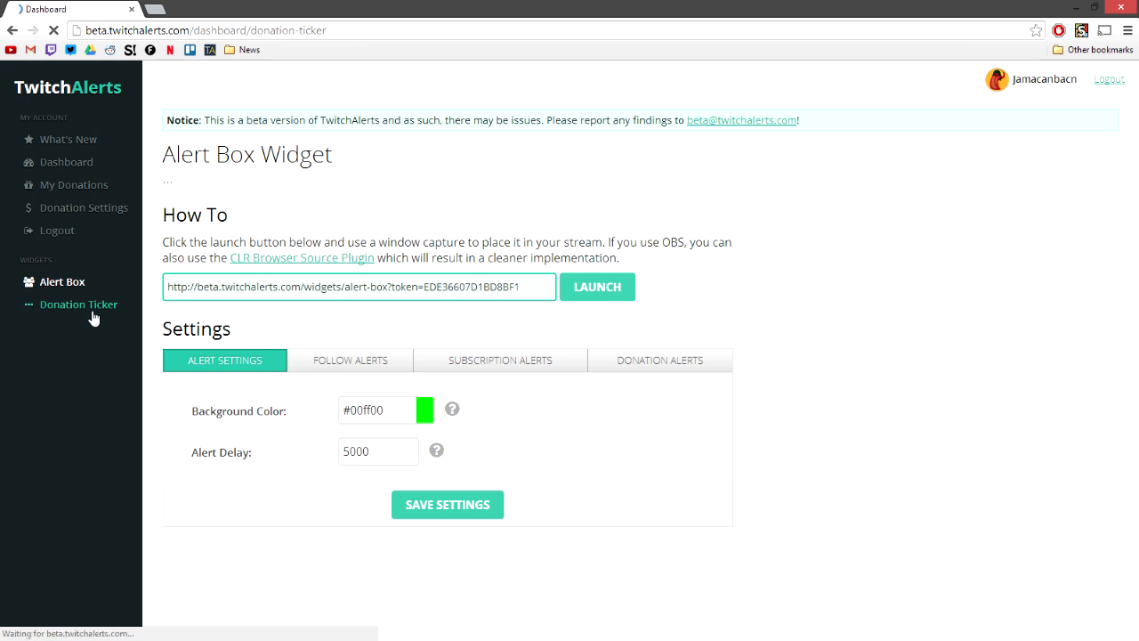
click(627, 294)
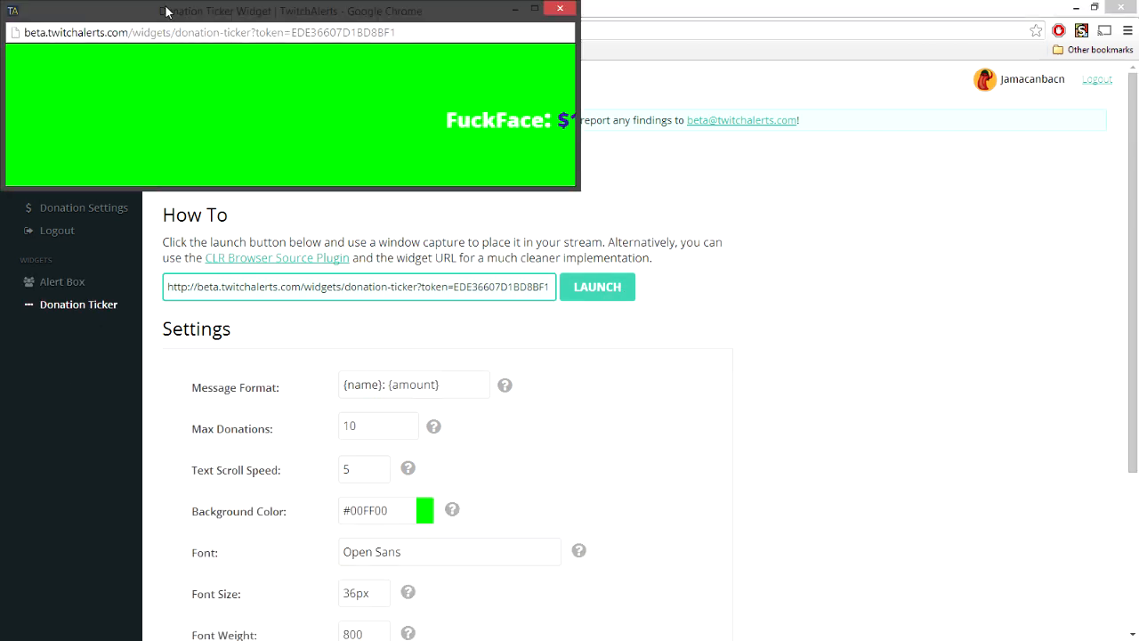
drag(166, 11, 457, 38)
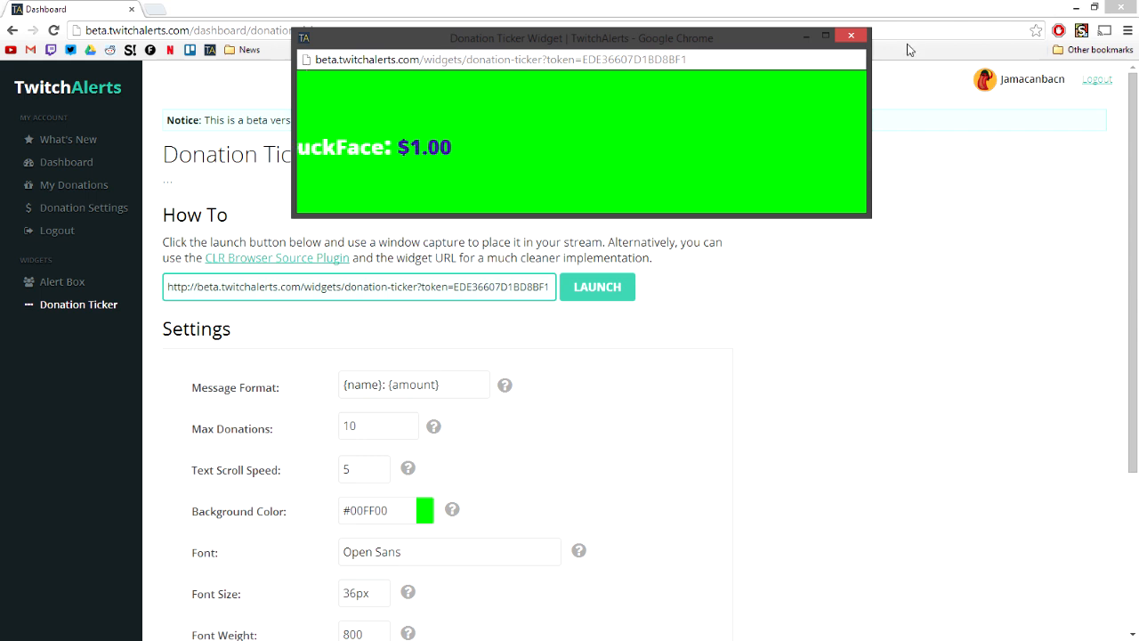
click(851, 36)
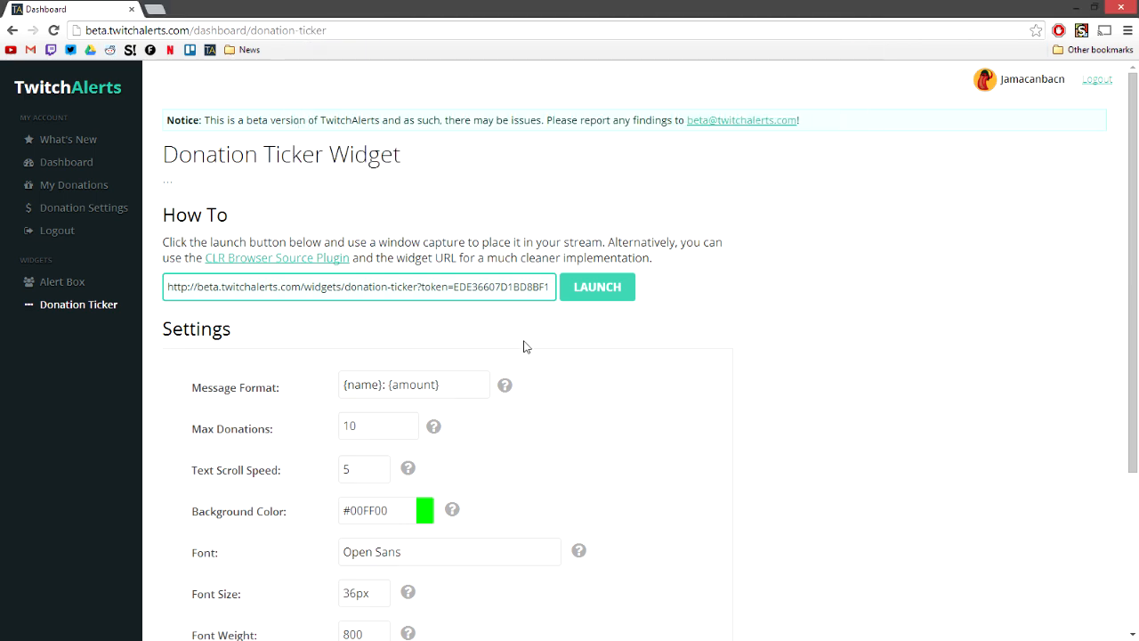
scroll(356, 303, down, 1)
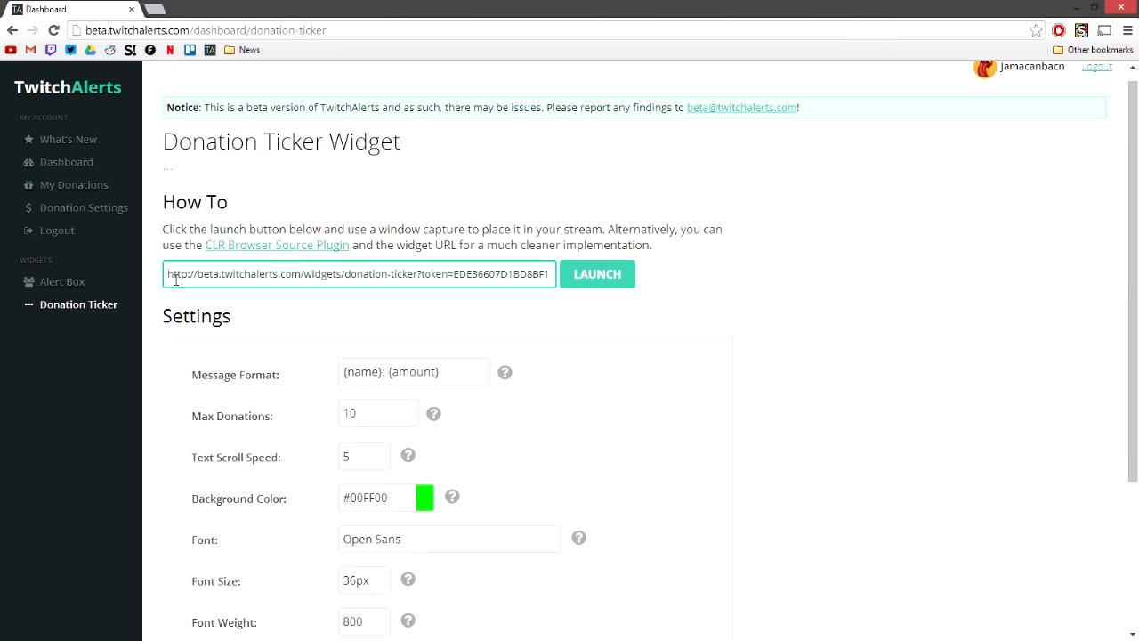
Copy the Donation Ticker widget URL, switch to OBS and replace the Alerts source's URL with this token-bearing link, accepting the configuration.
drag(175, 278, 596, 290)
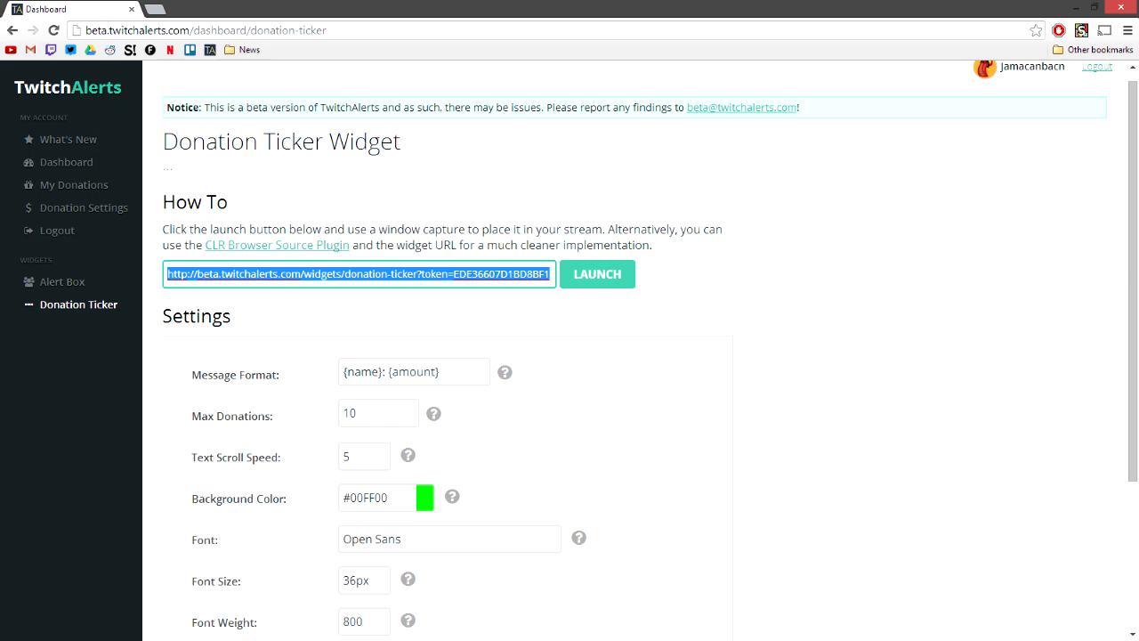
key(alt+Tab)
right_click(822, 439)
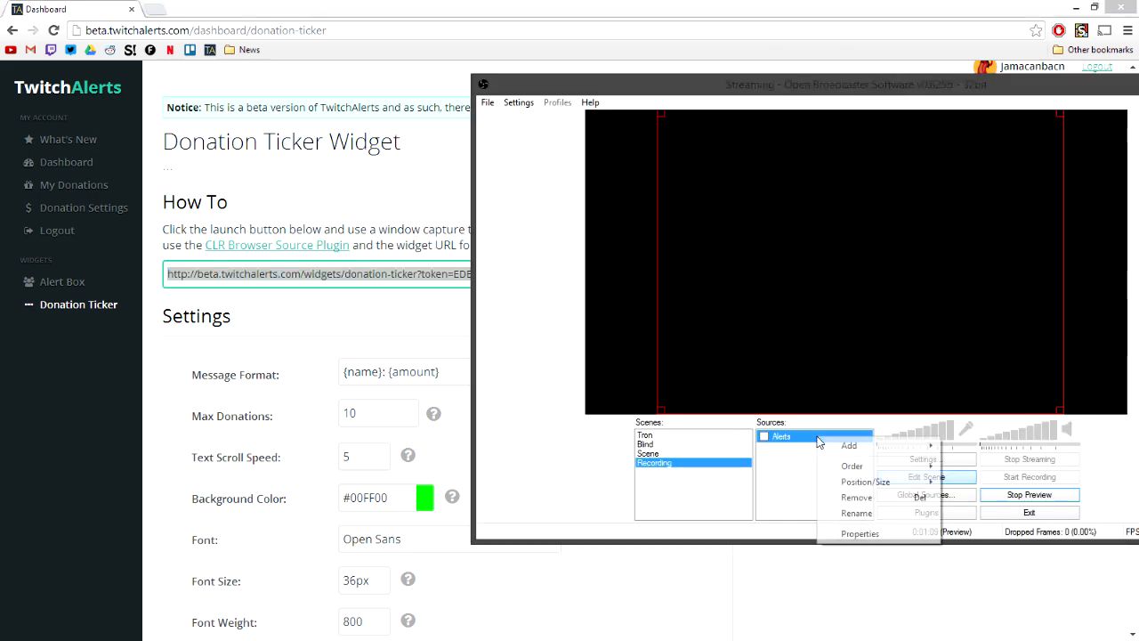
click(840, 602)
drag(594, 236, 223, 239)
key(ctrl+v)
click(766, 479)
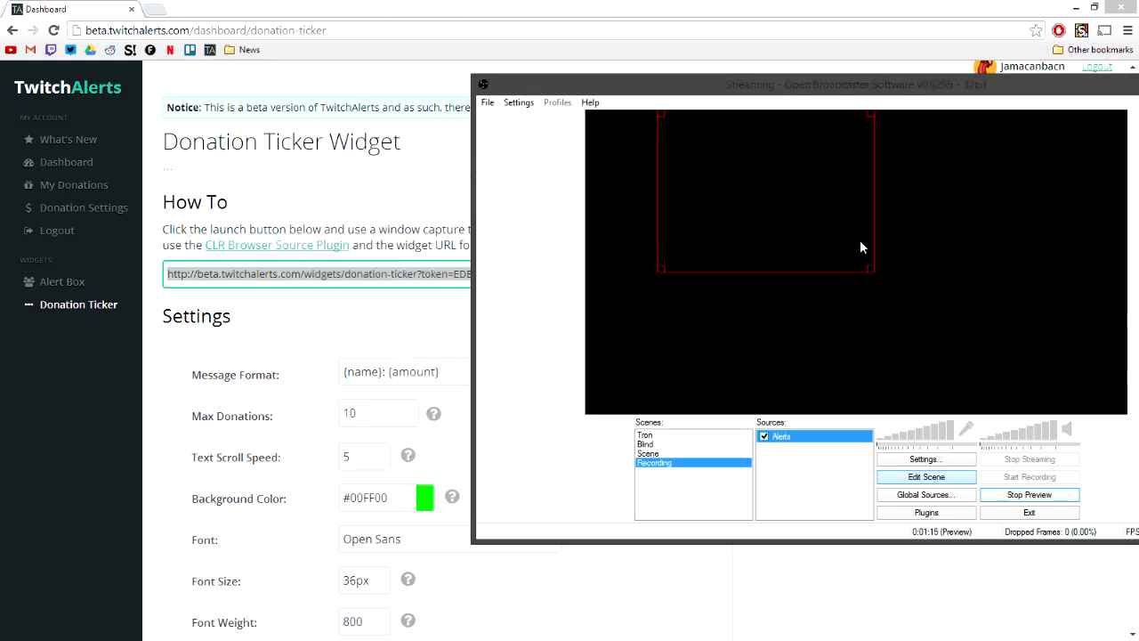
Move the Alerts source to the left edge of the preview canvas and adjust its size from the lower-right corner.
drag(850, 244, 774, 289)
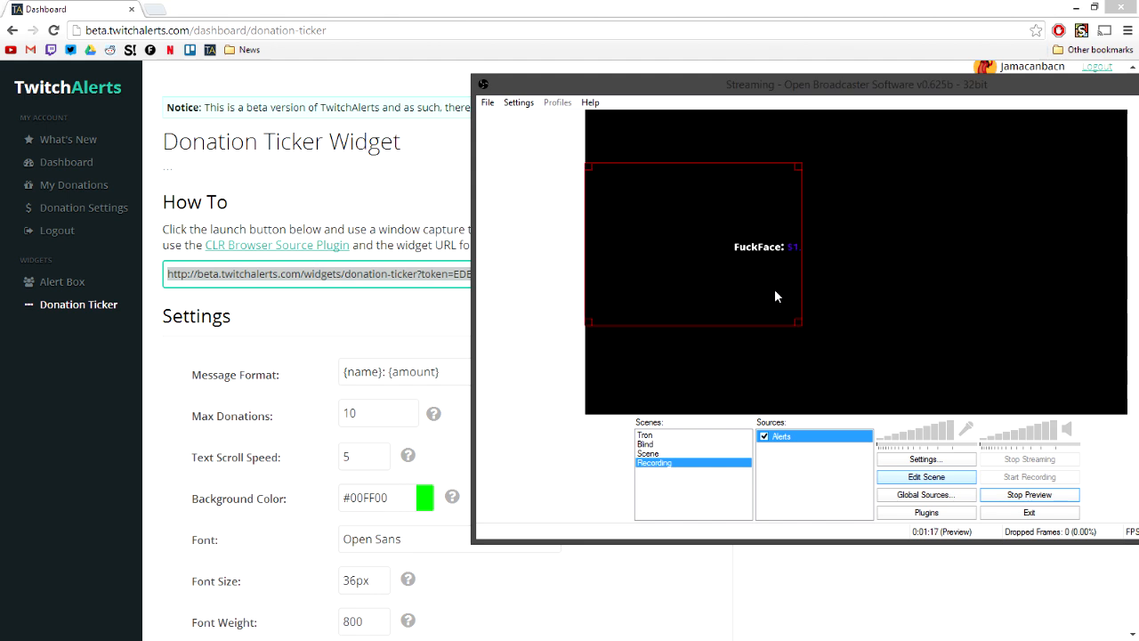
mouse_move(803, 325)
mouse_down()
mouse_move(999, 382)
mouse_move(863, 291)
mouse_move(806, 329)
mouse_up()
Switch back to the browser, look over the Donation Ticker settings and read the July 7th, 2014 changes on the What's New page.
click(315, 337)
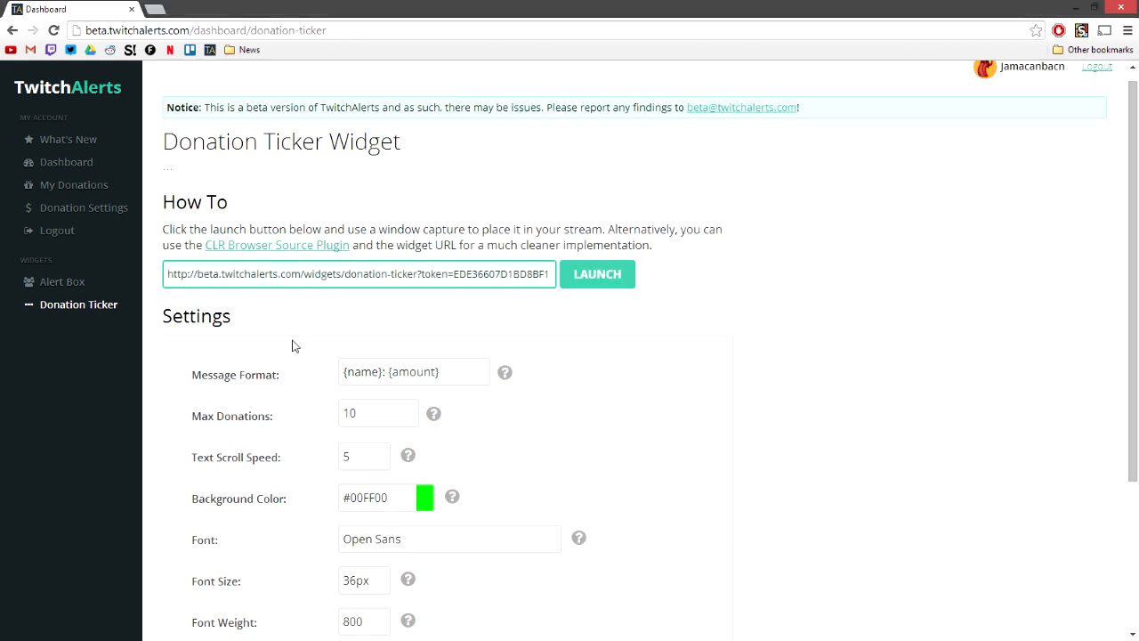
scroll(294, 376, down, 3)
scroll(302, 341, up, 3)
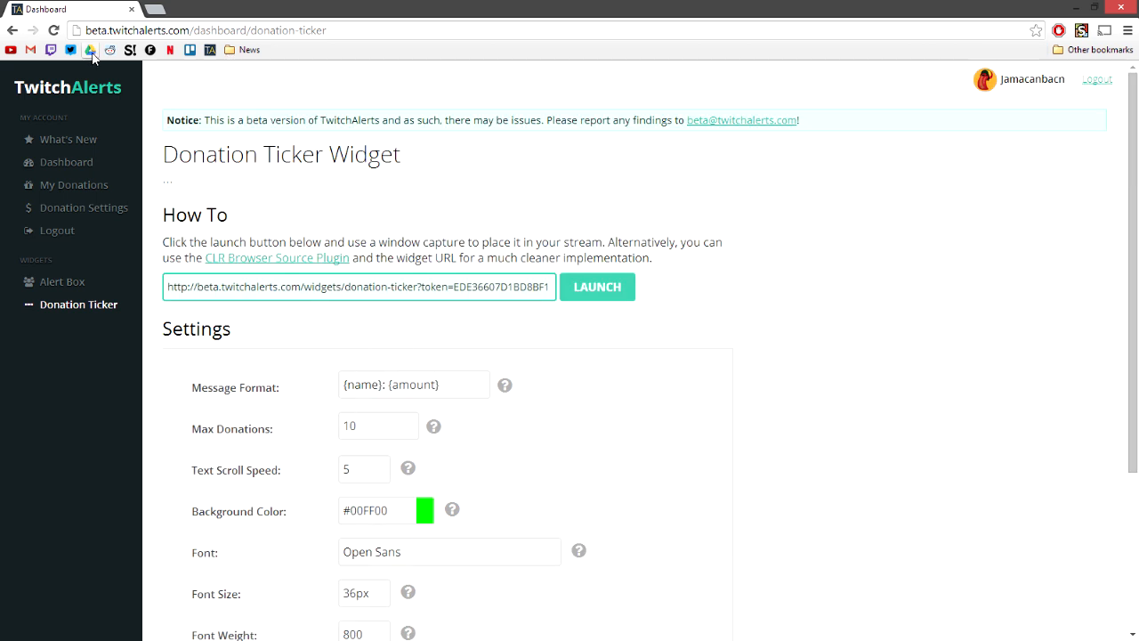
click(71, 144)
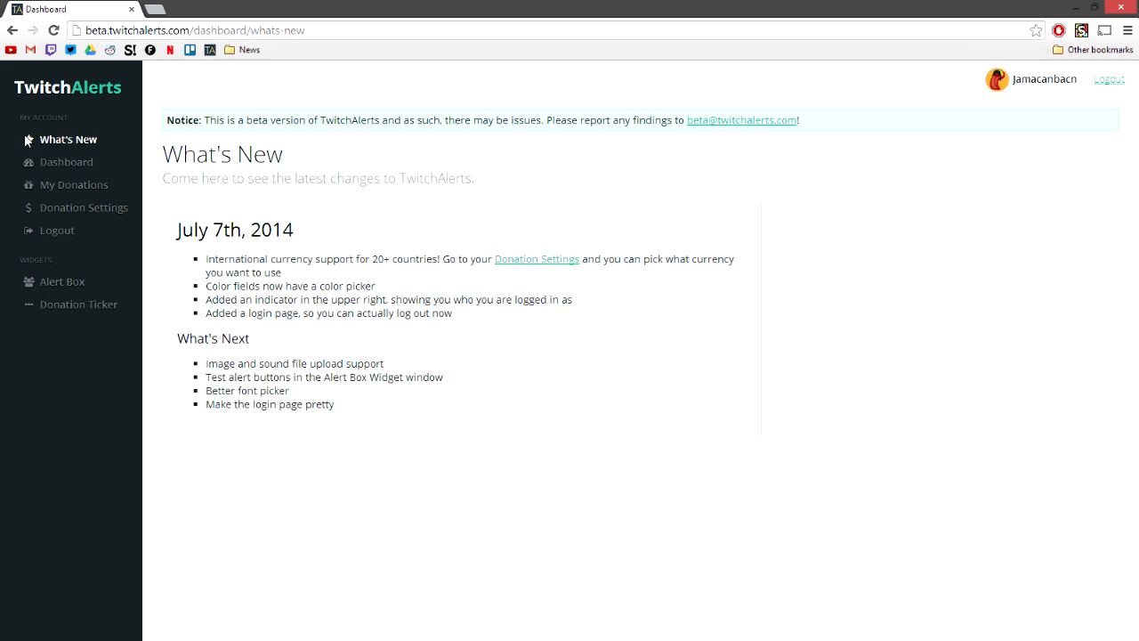
drag(176, 231, 300, 269)
click(378, 299)
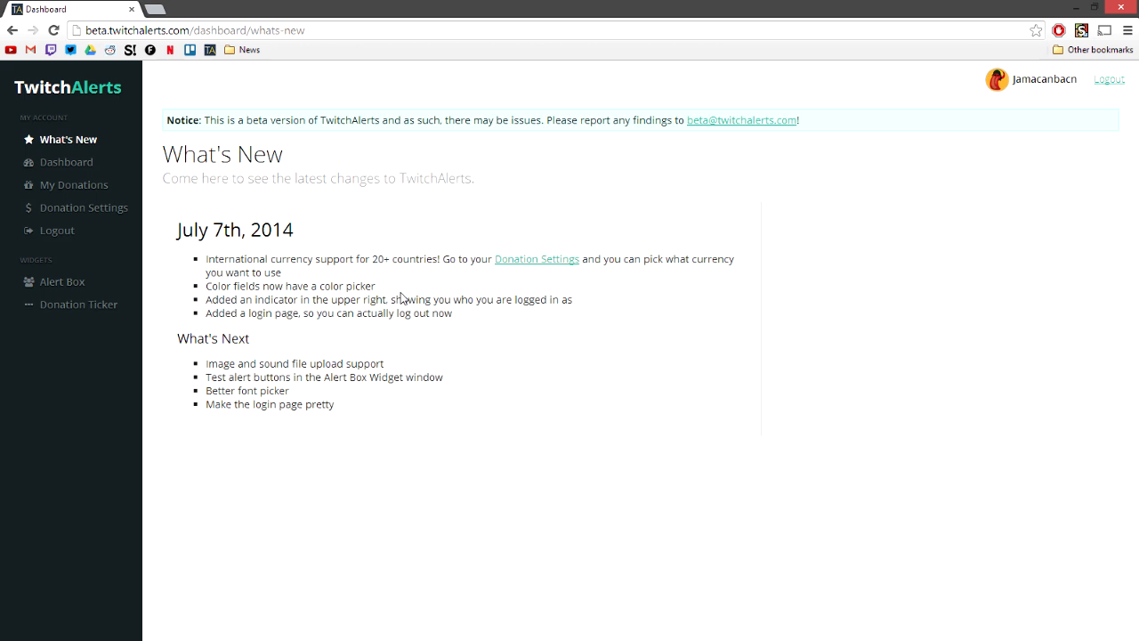